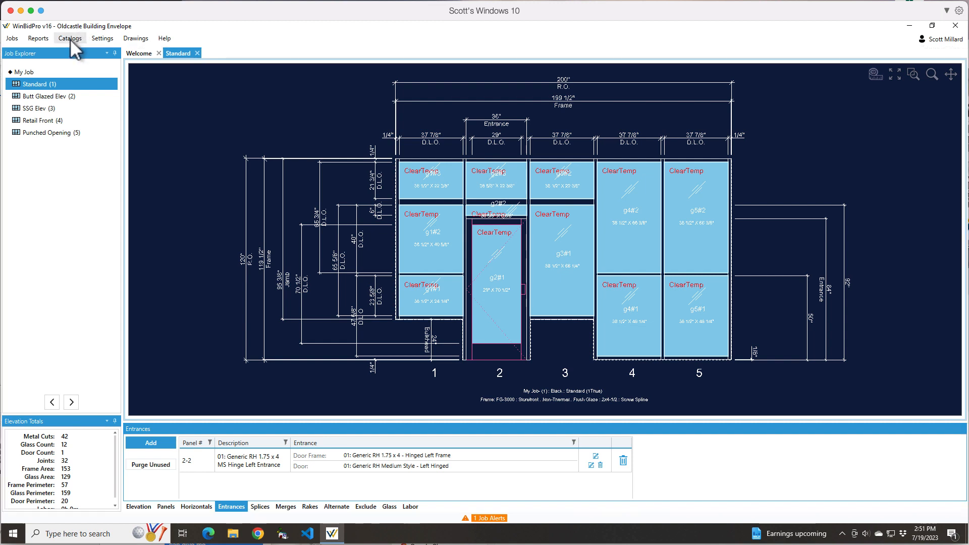
Open the parts list of the Oldcastle Building Envelope catalog
{"action": "left_click", "coordinate": [69, 39]}
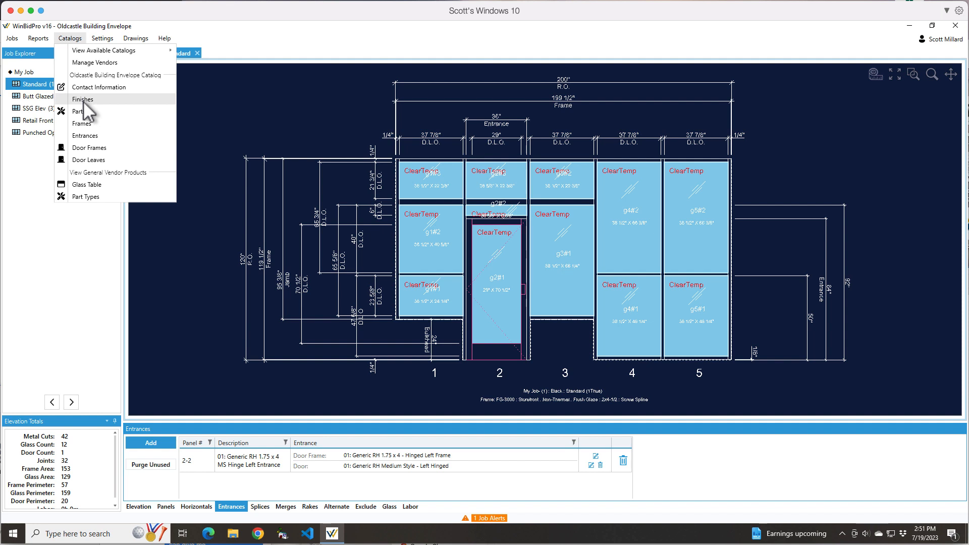
{"action": "mouse_move", "coordinate": [105, 52]}
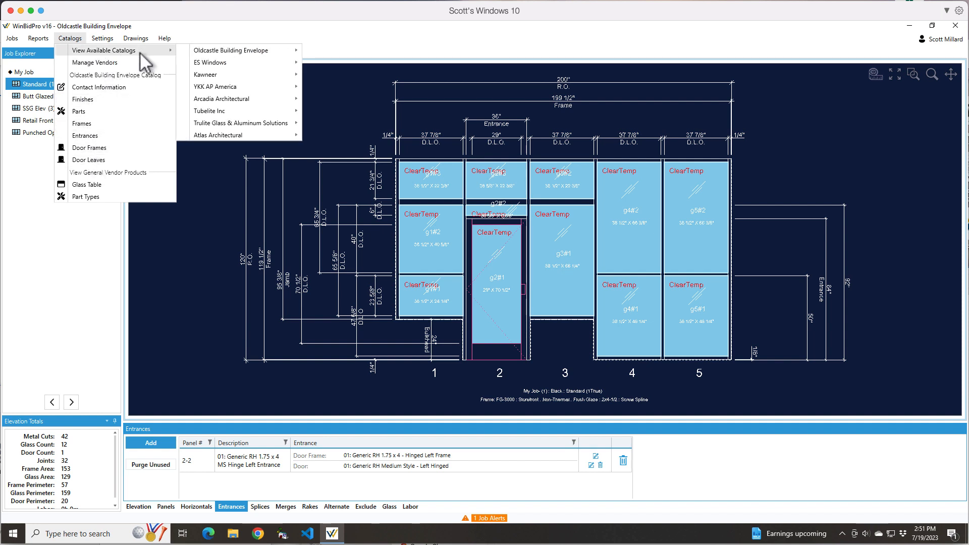
{"action": "mouse_move", "coordinate": [213, 66]}
{"action": "mouse_move", "coordinate": [220, 87]}
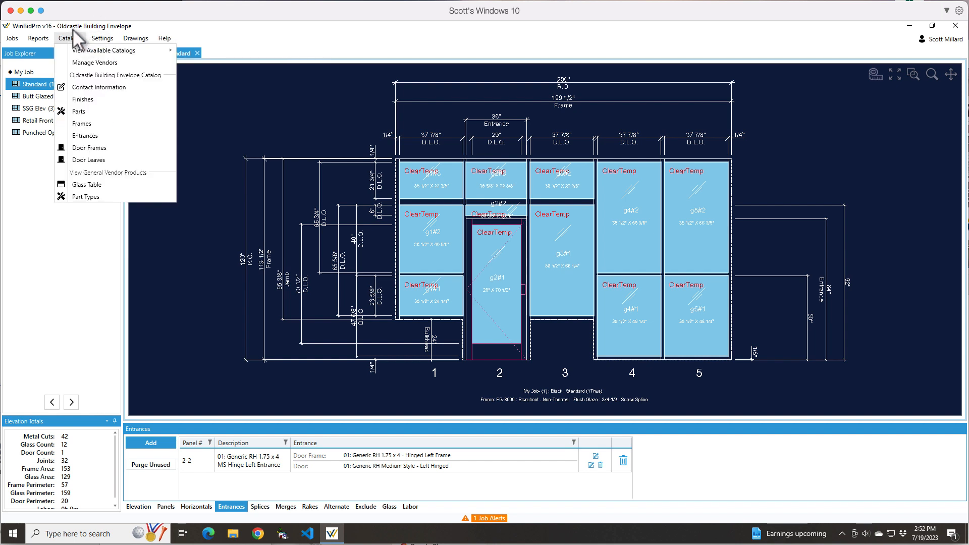
{"action": "left_click", "coordinate": [83, 112]}
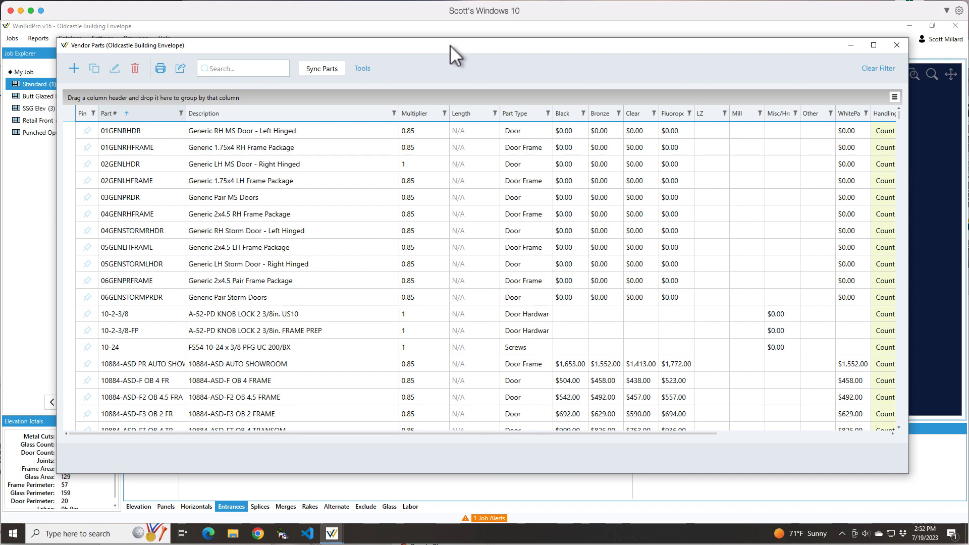
Maximize the Vendor Parts window to show more of the parts table
{"action": "left_click_drag", "start_coordinate": [450, 45], "coordinate": [414, 39]}
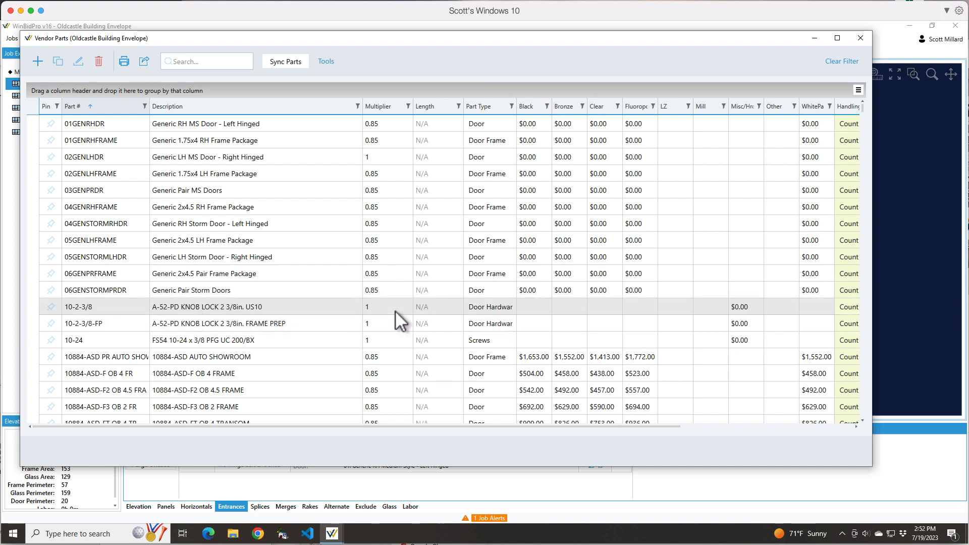
{"action": "left_click", "coordinate": [326, 62]}
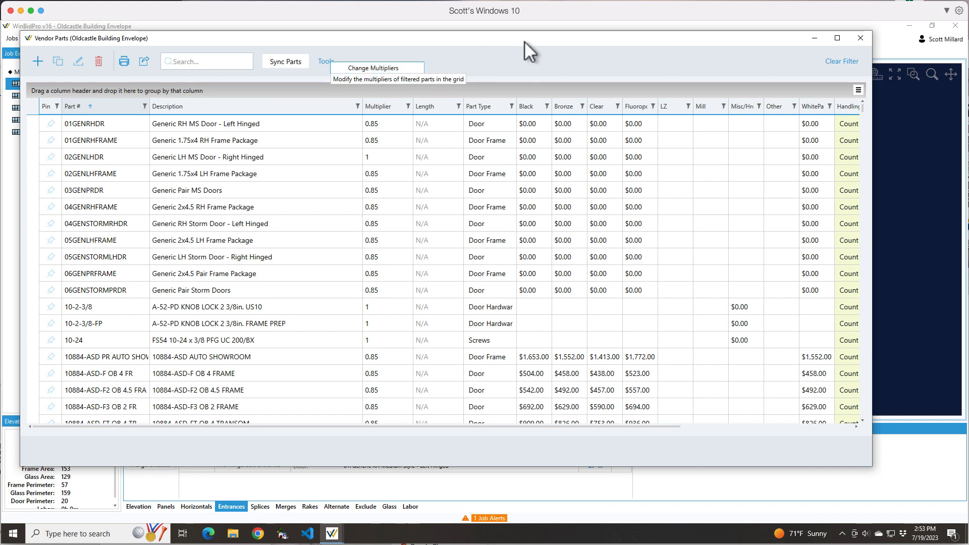
{"action": "left_click", "coordinate": [489, 56]}
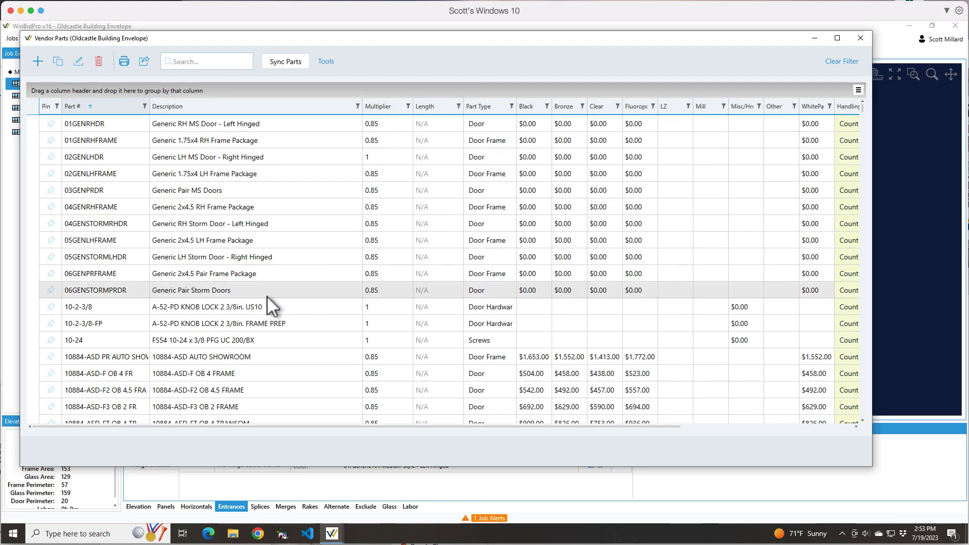
{"action": "scroll", "coordinate": [271, 307], "scroll_direction": "down", "scroll_amount": 1}
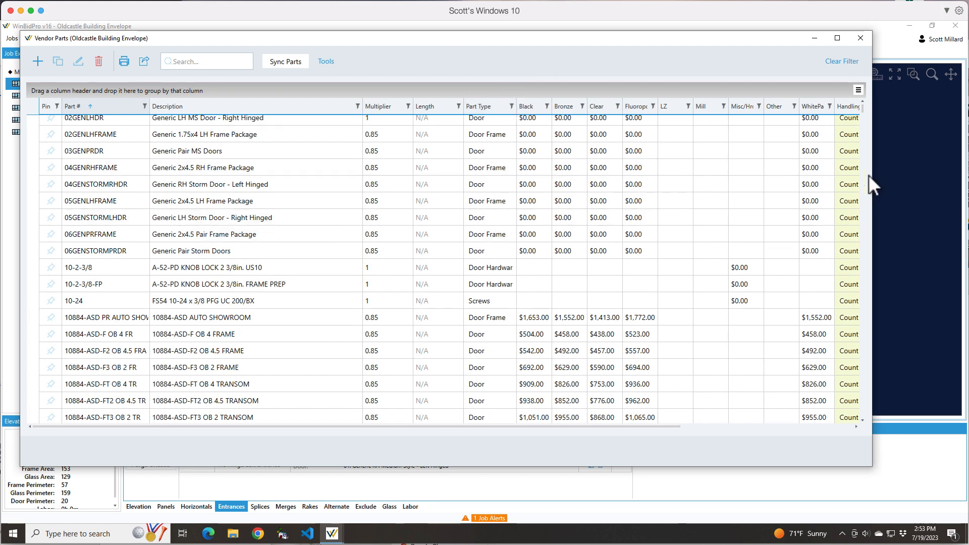
{"action": "left_click", "coordinate": [837, 39]}
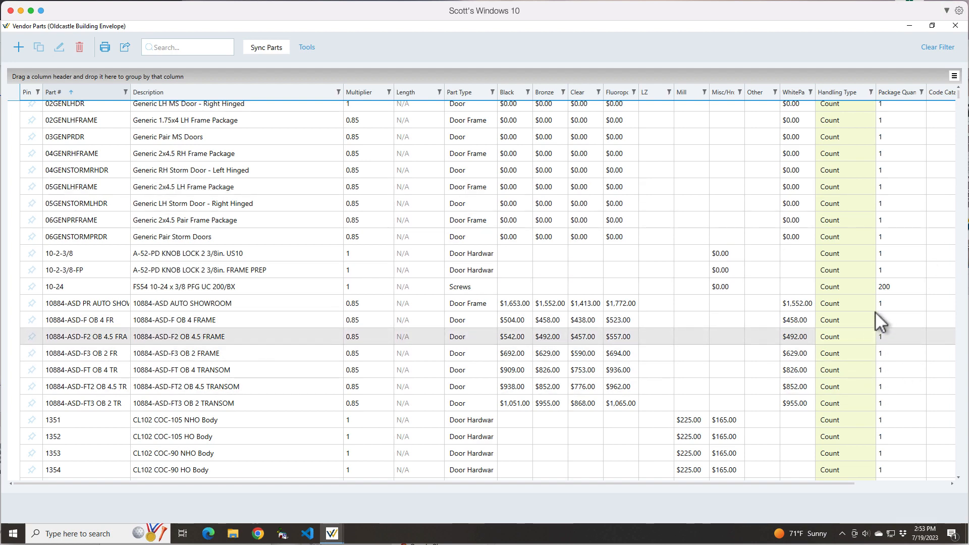
Review which columns the parts table can show and look across its columns through Weight
{"action": "left_click", "coordinate": [954, 75]}
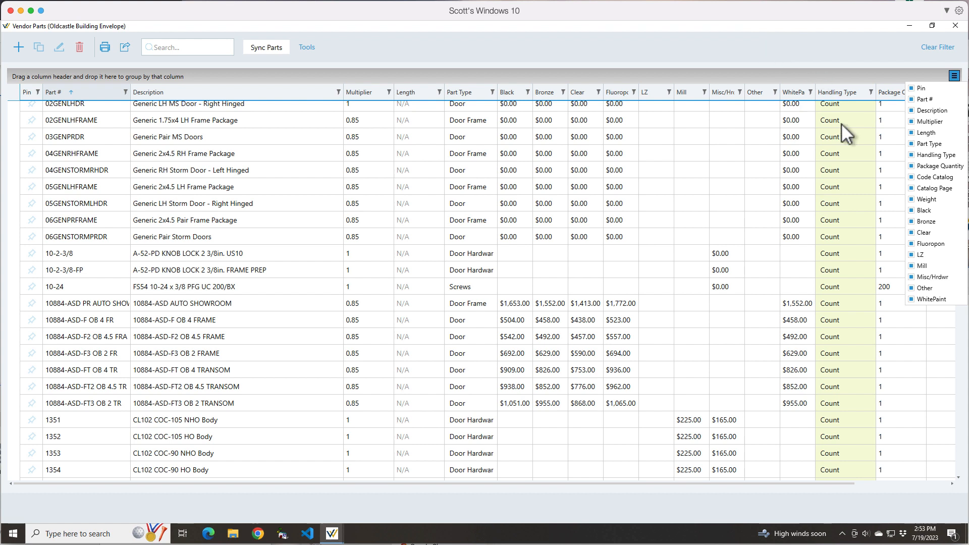
{"action": "left_click", "coordinate": [750, 44]}
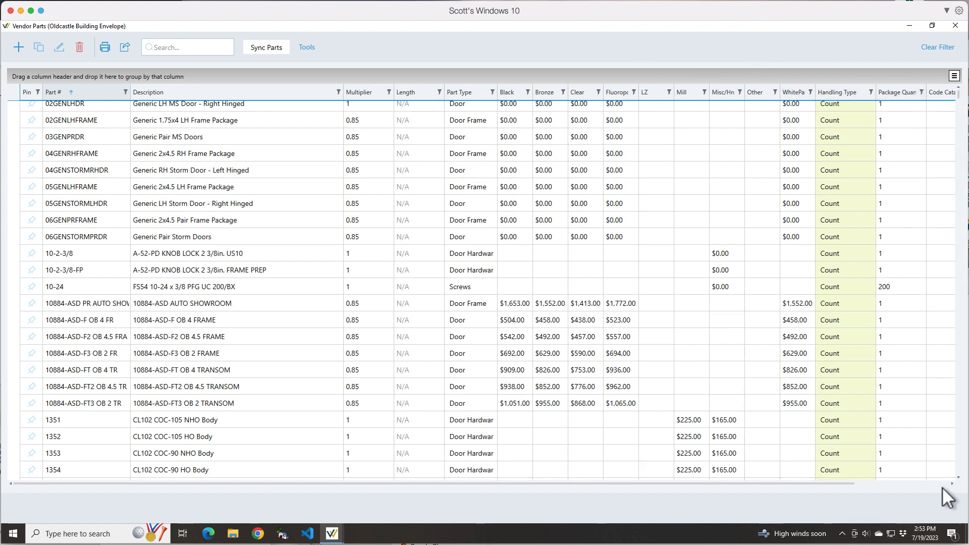
{"action": "scroll", "coordinate": [954, 484], "scroll_direction": "right", "scroll_amount": 5}
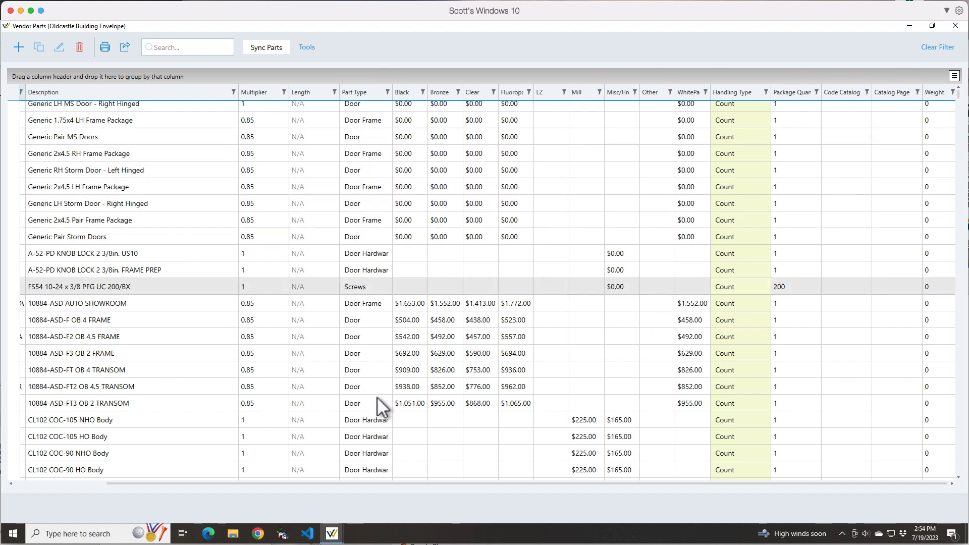
{"action": "left_click_drag", "start_coordinate": [419, 483], "coordinate": [249, 490]}
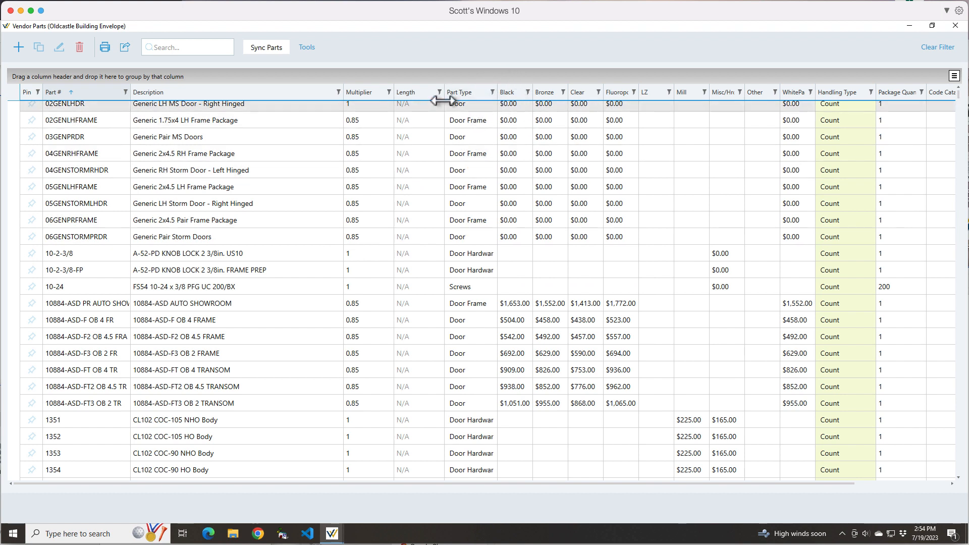
Filter the parts by Part Type to Door, Door Frame, Door Handle and Door Hardware
{"action": "left_click", "coordinate": [492, 92]}
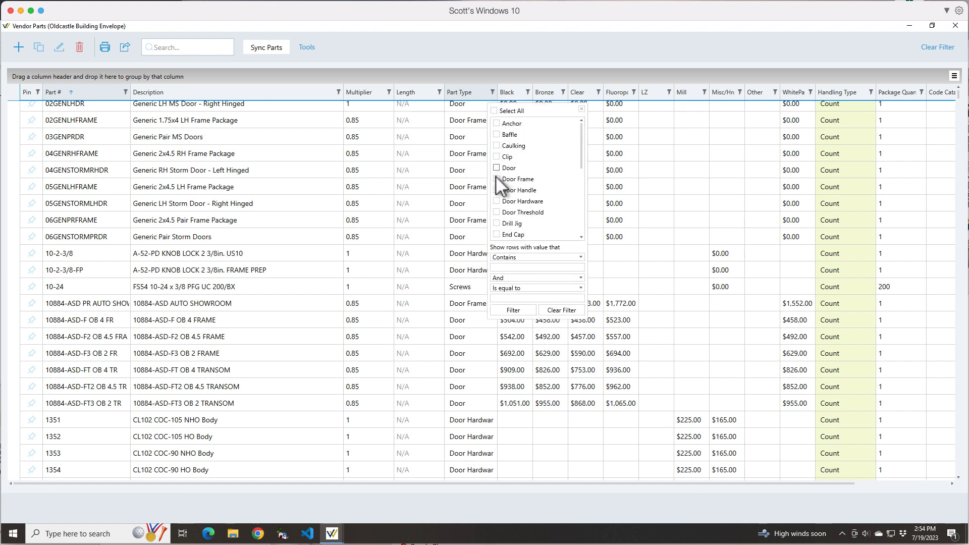
{"action": "left_click", "coordinate": [496, 167]}
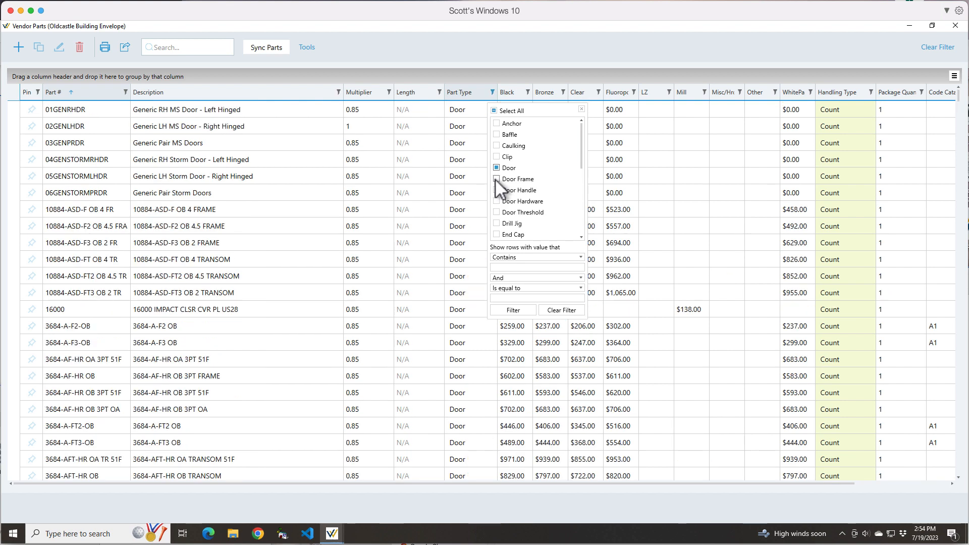
{"action": "left_click", "coordinate": [496, 180]}
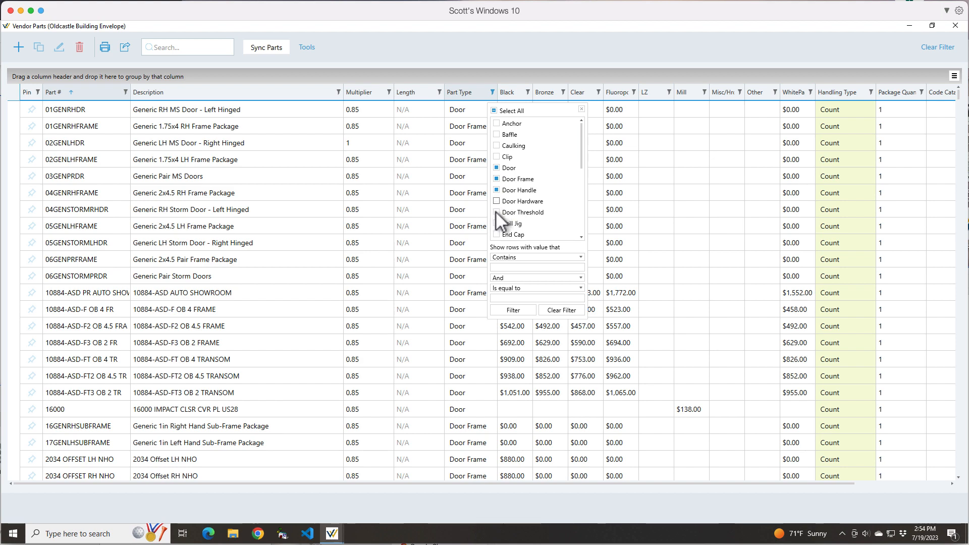
{"action": "left_click", "coordinate": [497, 203]}
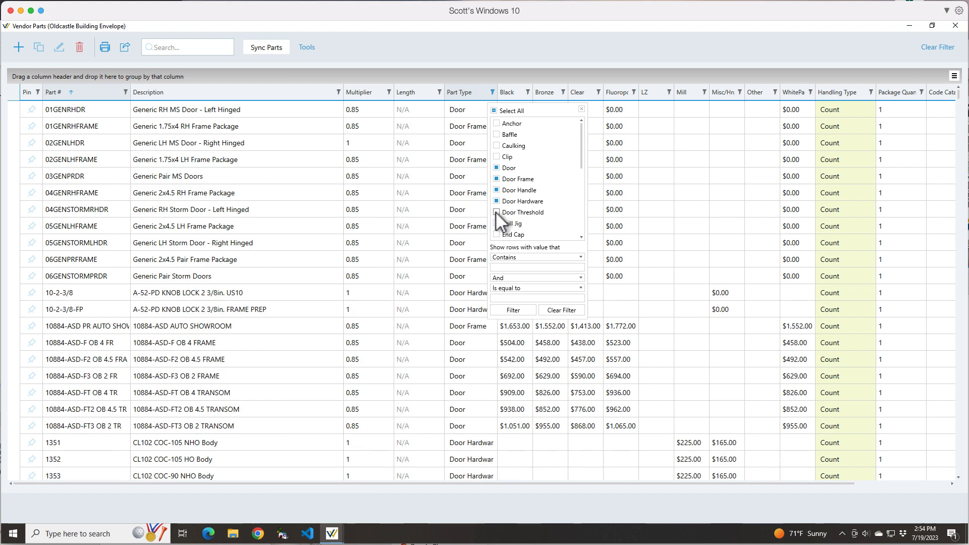
{"action": "left_click", "coordinate": [310, 230]}
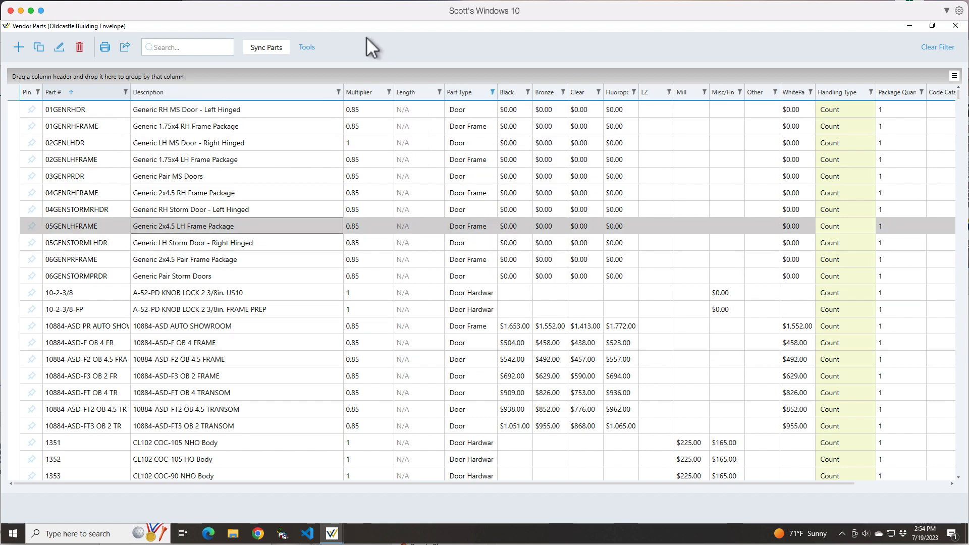
Change the multiplier of all filtered door parts to .80 and save it
{"action": "left_click", "coordinate": [313, 46]}
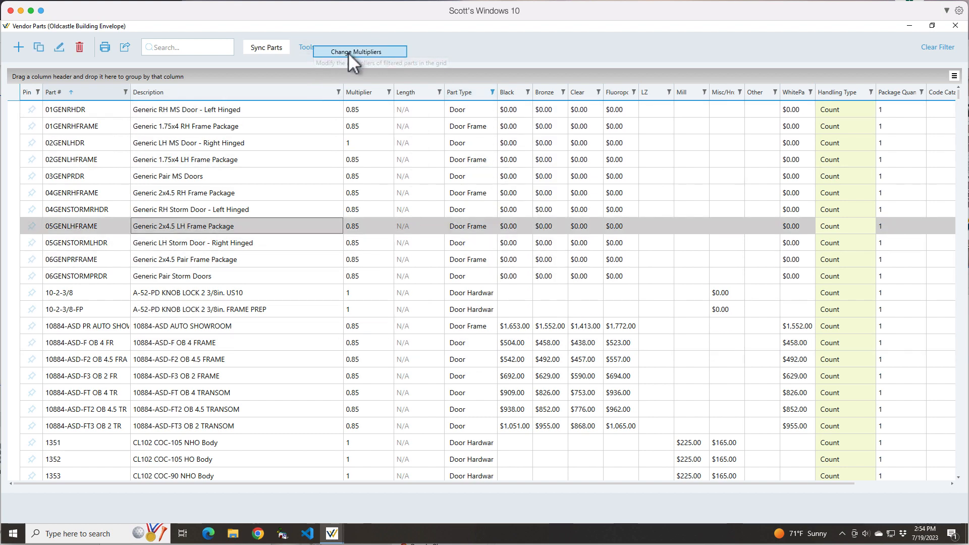
{"action": "left_click", "coordinate": [348, 53]}
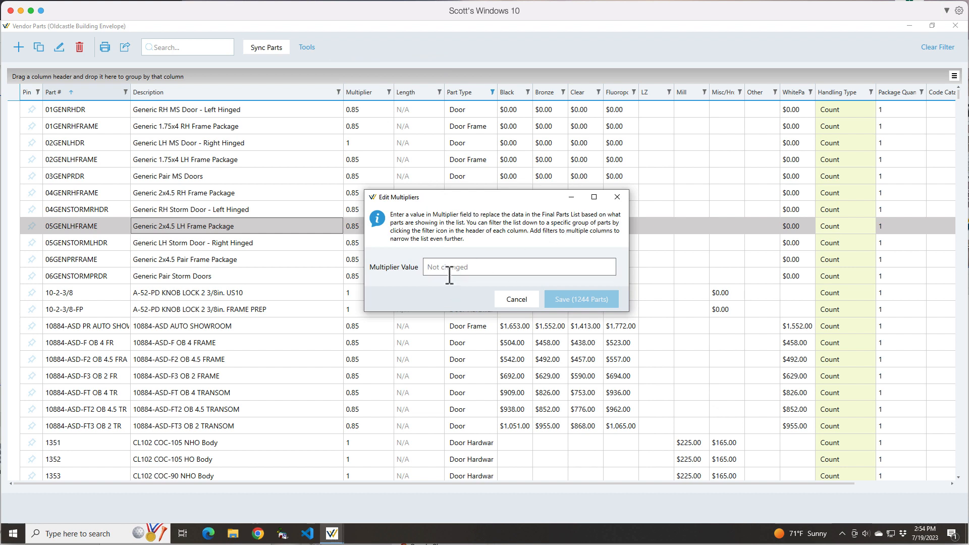
{"action": "left_click", "coordinate": [523, 268]}
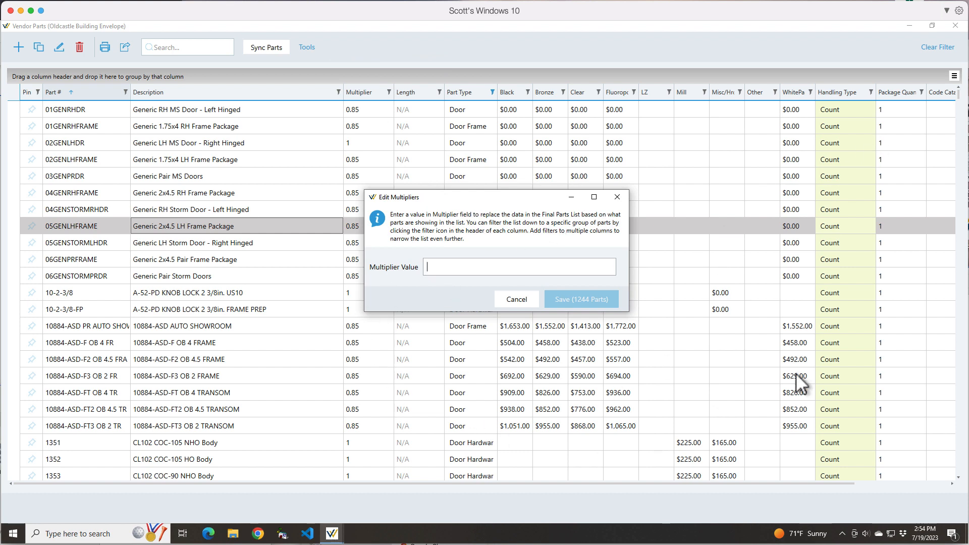
{"action": "type", "text": ".80"}
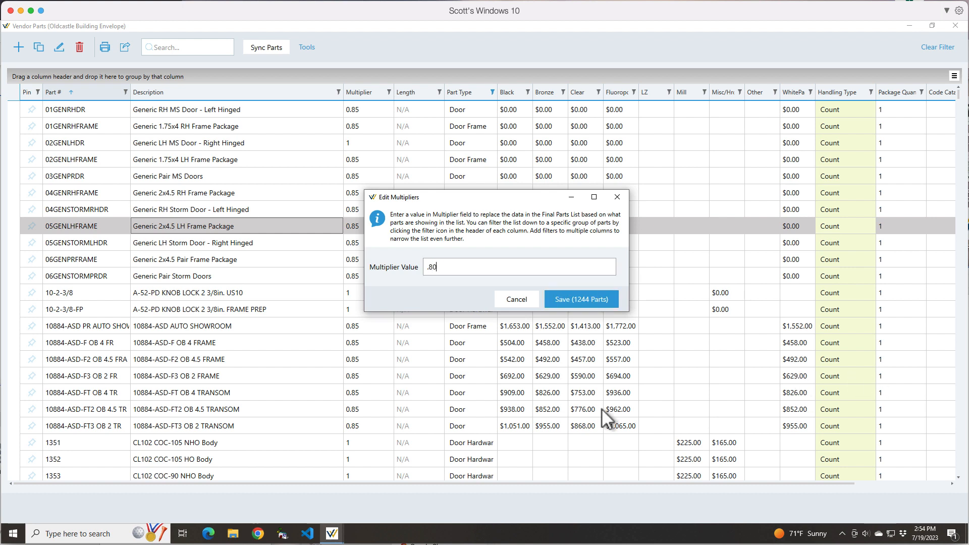
{"action": "left_click", "coordinate": [576, 301]}
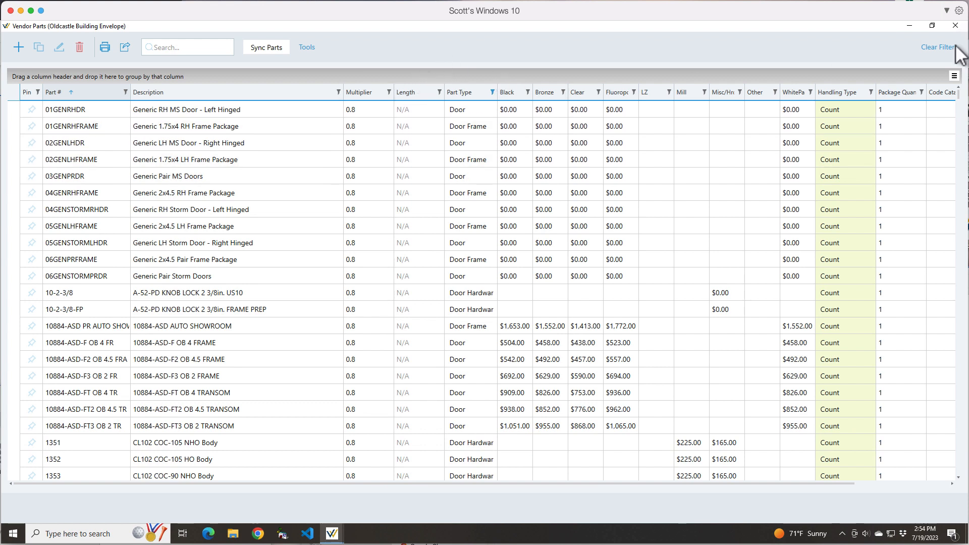
Clear the part type filter and check the multipliers of different part types in the full list
{"action": "left_click", "coordinate": [938, 46]}
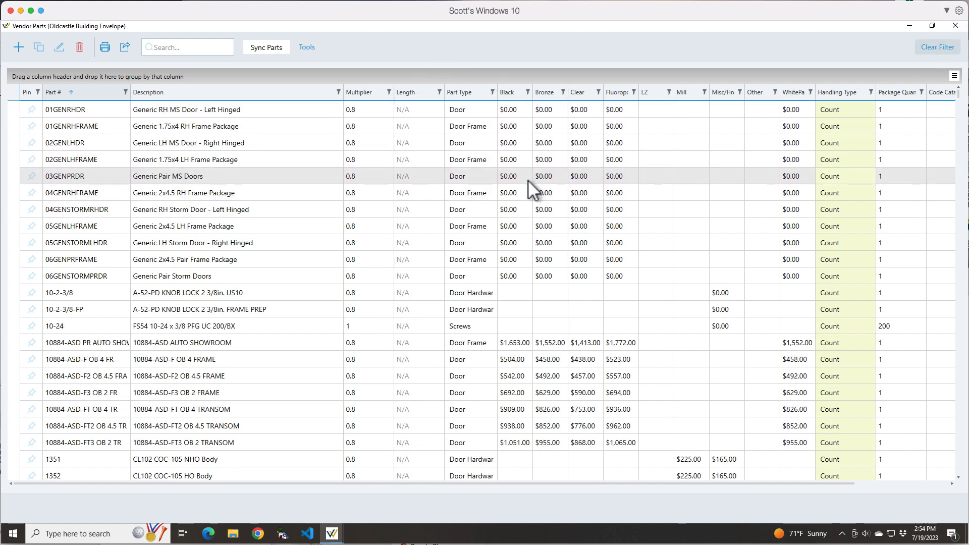
{"action": "scroll", "coordinate": [528, 180], "scroll_direction": "down", "scroll_amount": 6}
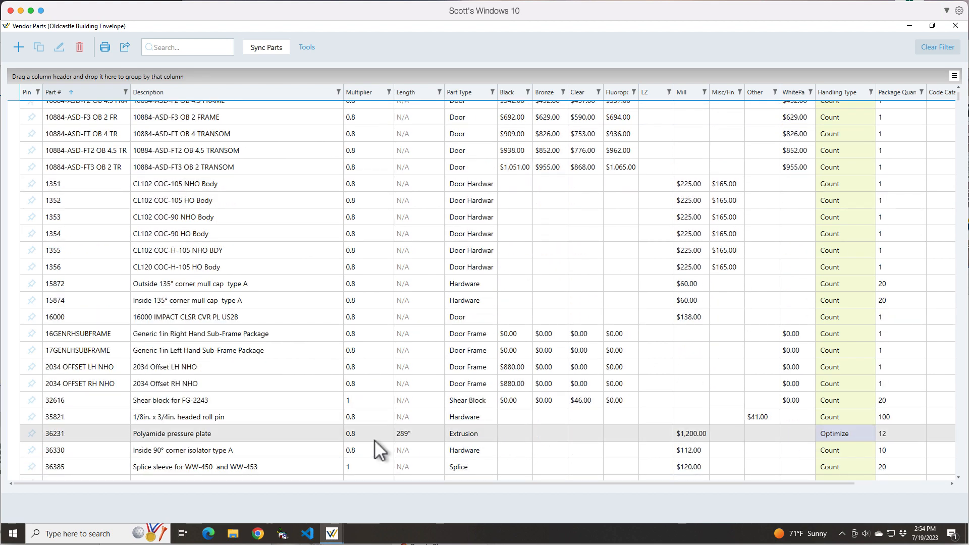
{"action": "scroll", "coordinate": [359, 413], "scroll_direction": "down", "scroll_amount": 1}
{"action": "scroll", "coordinate": [368, 438], "scroll_direction": "down", "scroll_amount": 3}
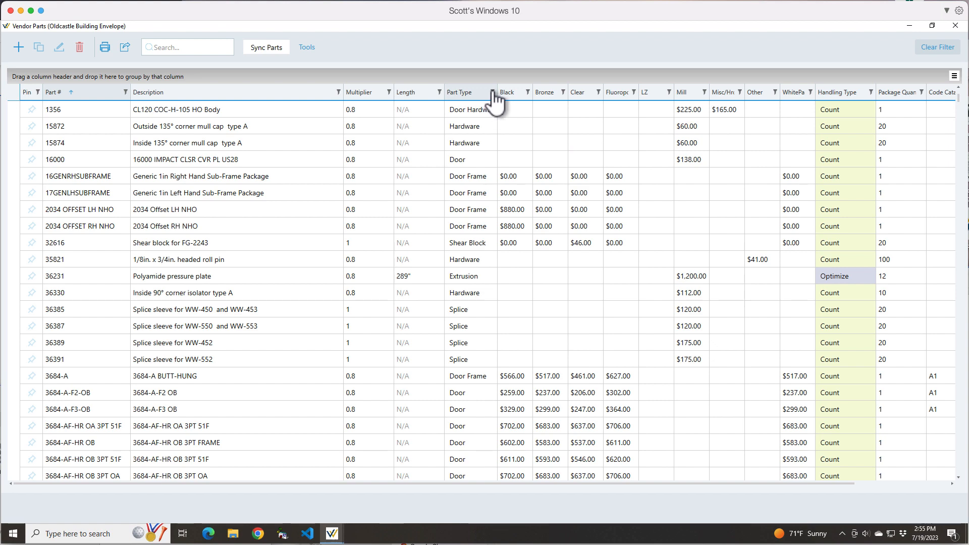
{"action": "scroll", "coordinate": [491, 138], "scroll_direction": "up", "scroll_amount": 5}
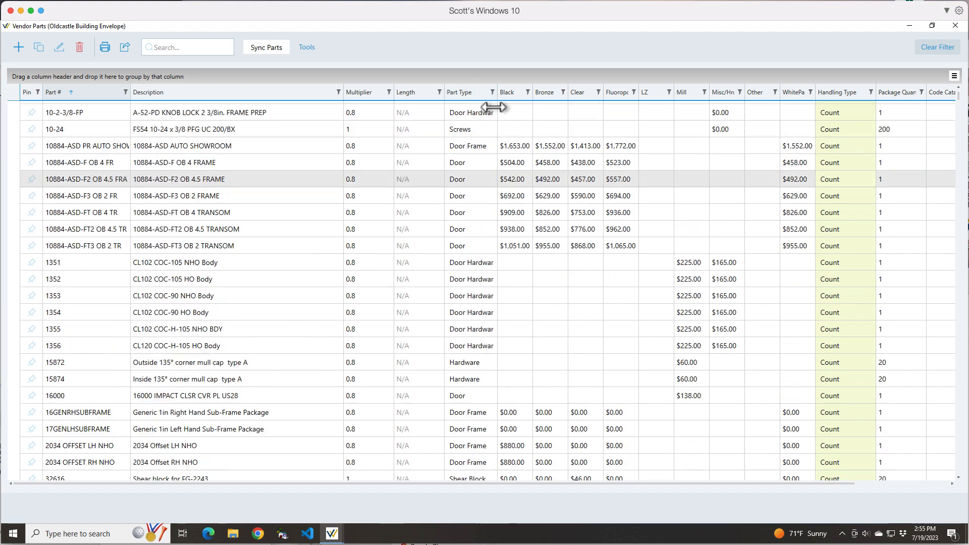
Look through the part types offered by the Part Type filter without selecting any
{"action": "left_click", "coordinate": [493, 92]}
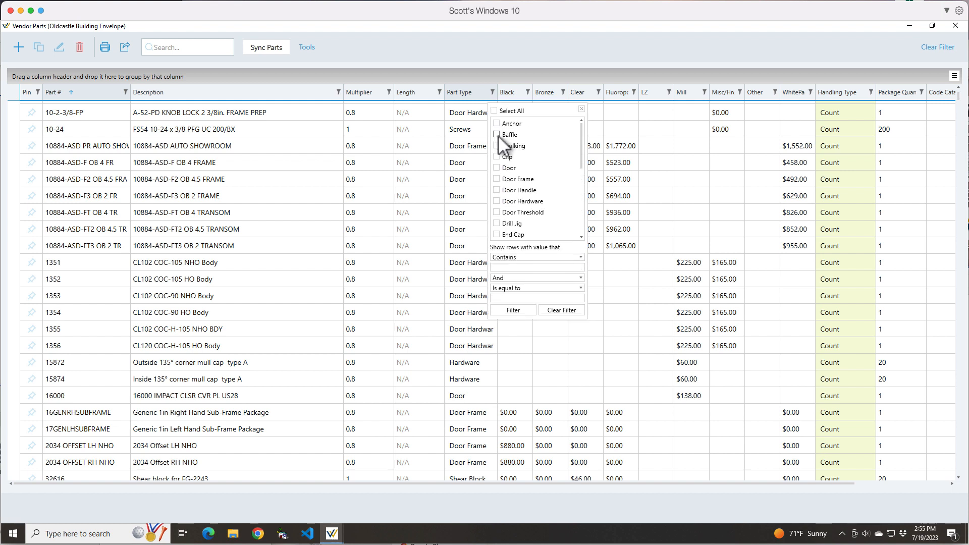
{"action": "scroll", "coordinate": [508, 168], "scroll_direction": "down", "scroll_amount": 5}
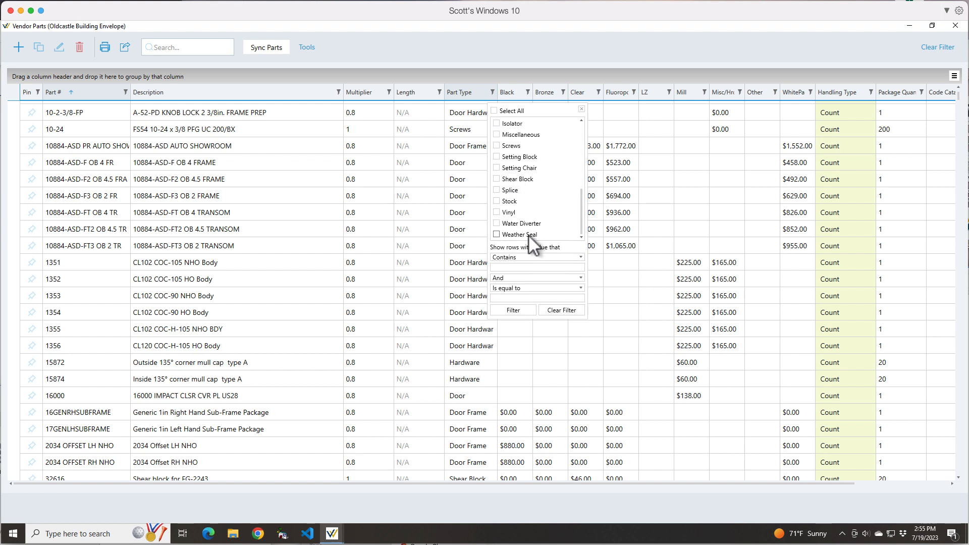
{"action": "scroll", "coordinate": [535, 137], "scroll_direction": "up", "scroll_amount": 5}
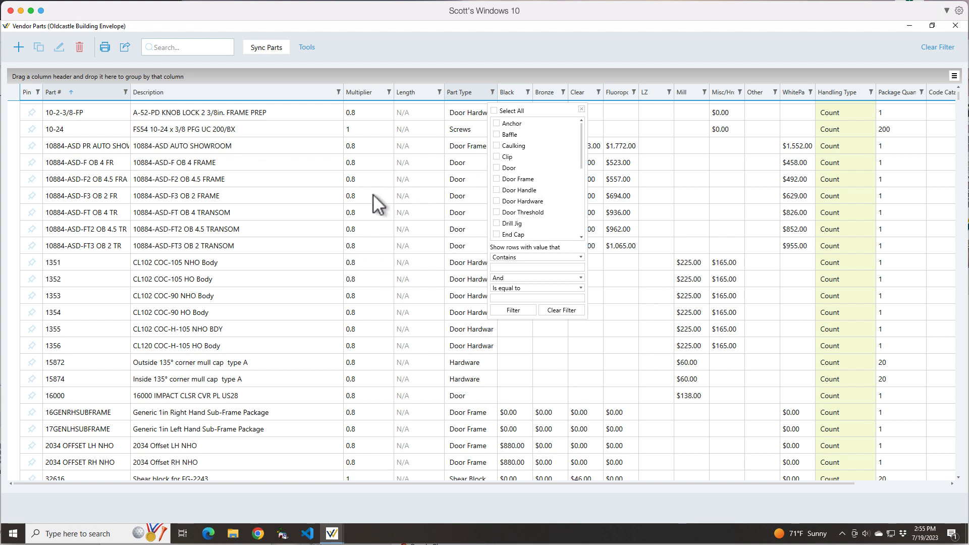
{"action": "scroll", "coordinate": [289, 269], "scroll_direction": "up", "scroll_amount": 3}
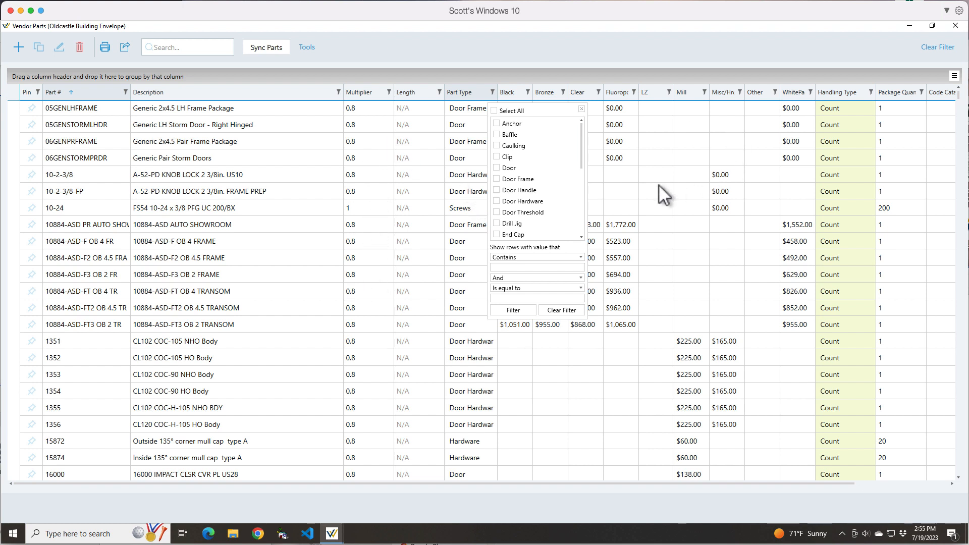
{"action": "left_click", "coordinate": [292, 247]}
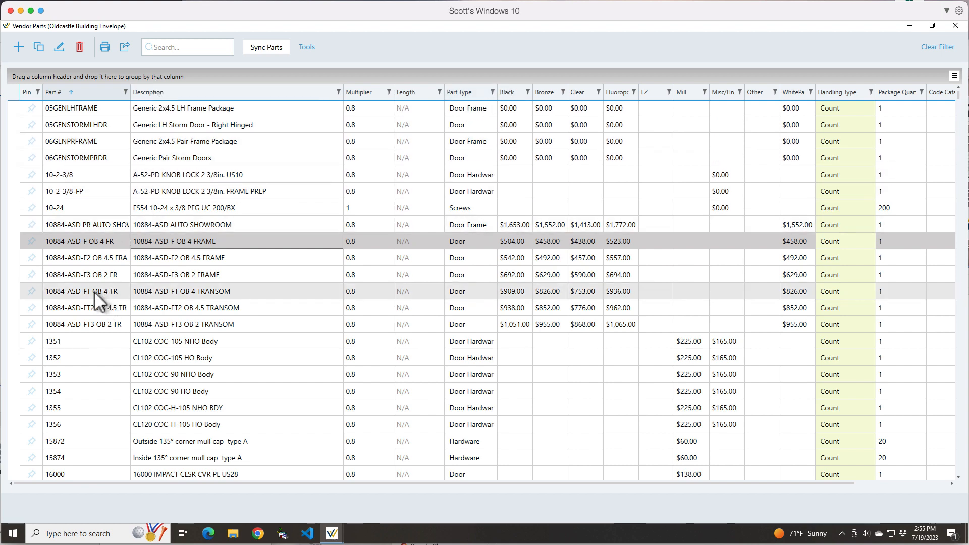
Filter the parts list to part numbers that start with 3
{"action": "scroll", "coordinate": [95, 292], "scroll_direction": "down", "scroll_amount": 5}
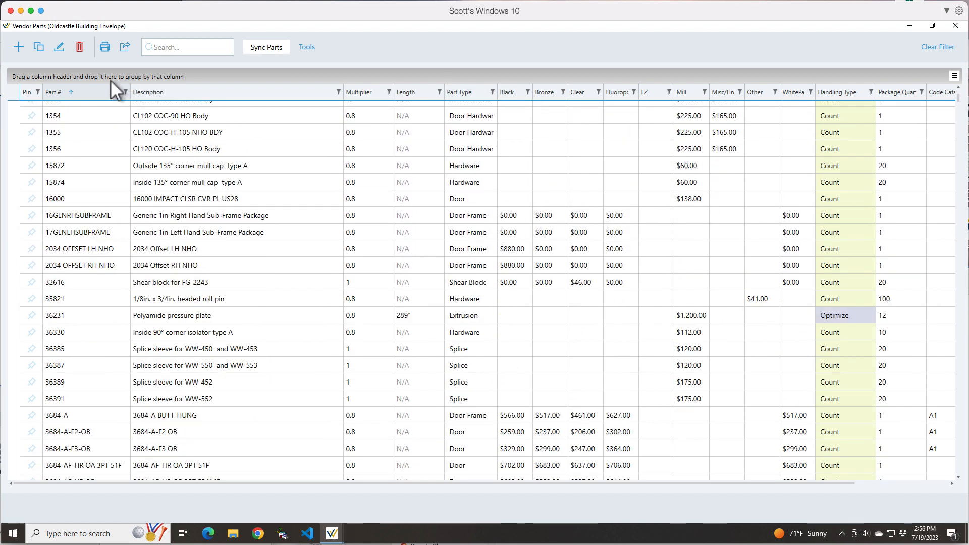
{"action": "left_click", "coordinate": [125, 91]}
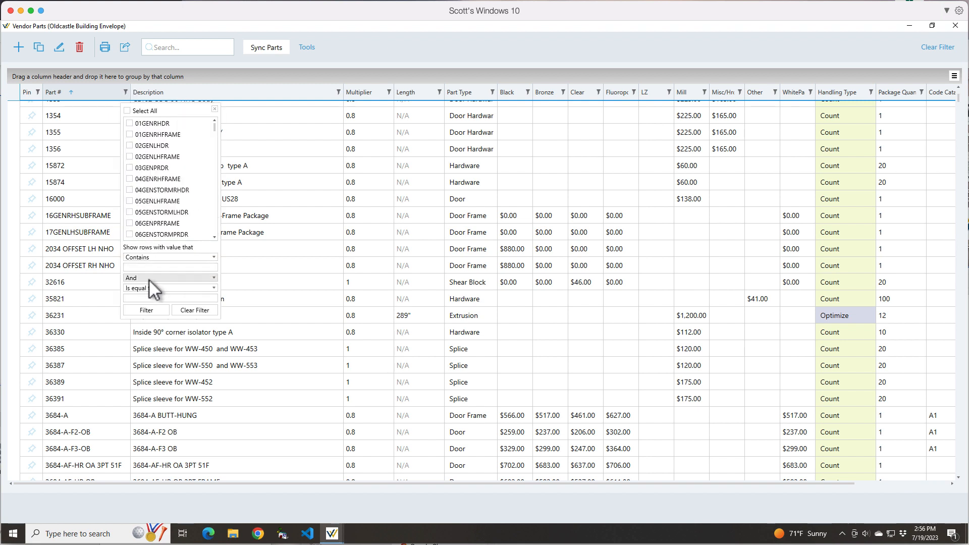
{"action": "left_click", "coordinate": [213, 256]}
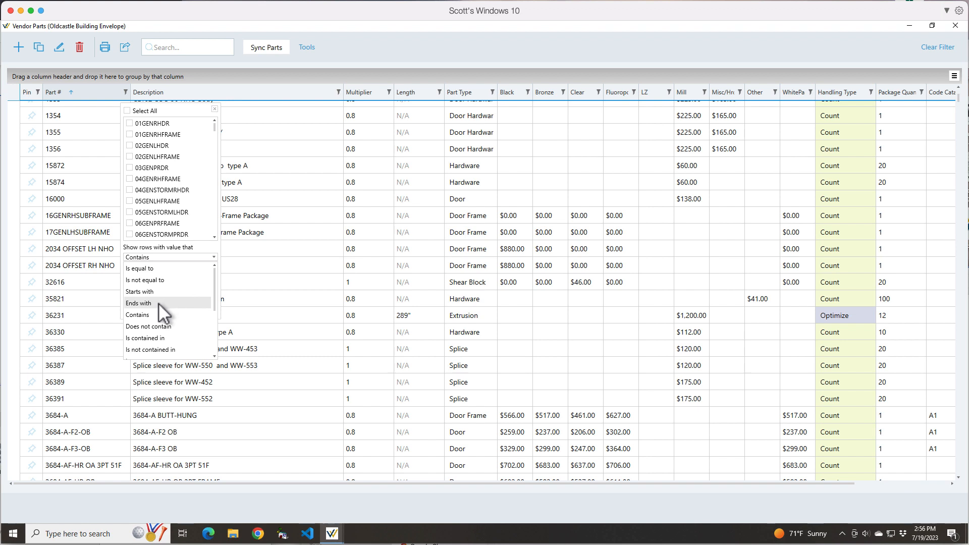
{"action": "left_click", "coordinate": [145, 293]}
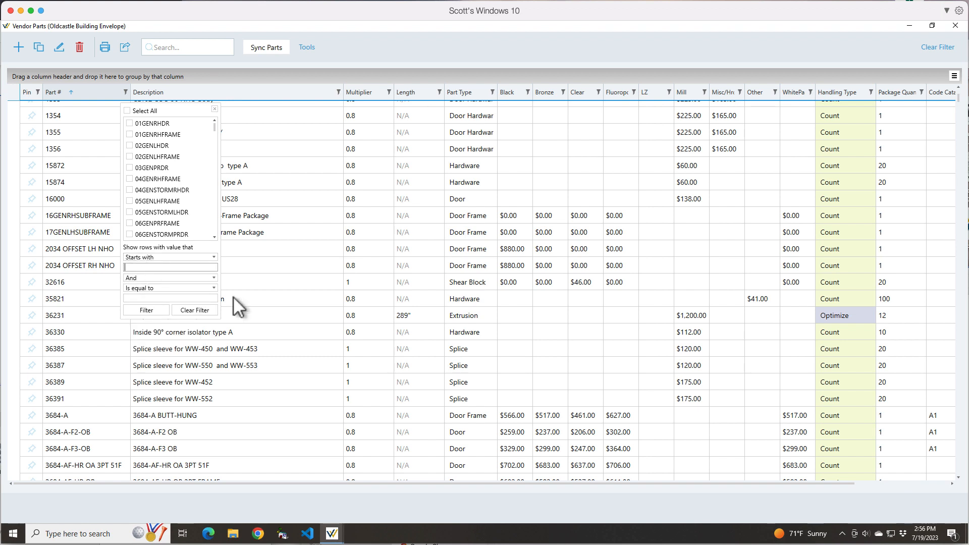
{"action": "type", "text": "3"}
{"action": "left_click", "coordinate": [150, 310]}
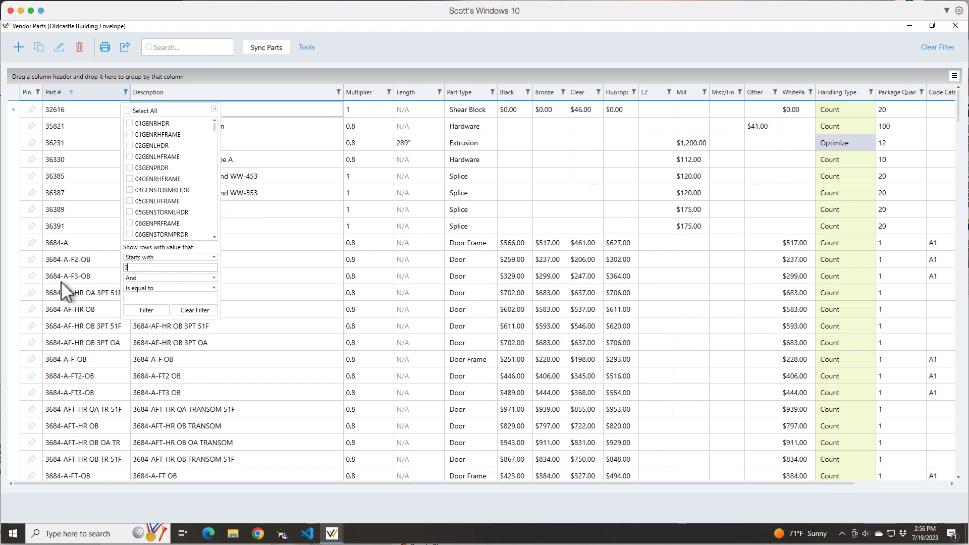
{"action": "left_click", "coordinate": [276, 298]}
Open the Change Multipliers dialog for the filtered parts and close it without entering a value
{"action": "left_click", "coordinate": [307, 45]}
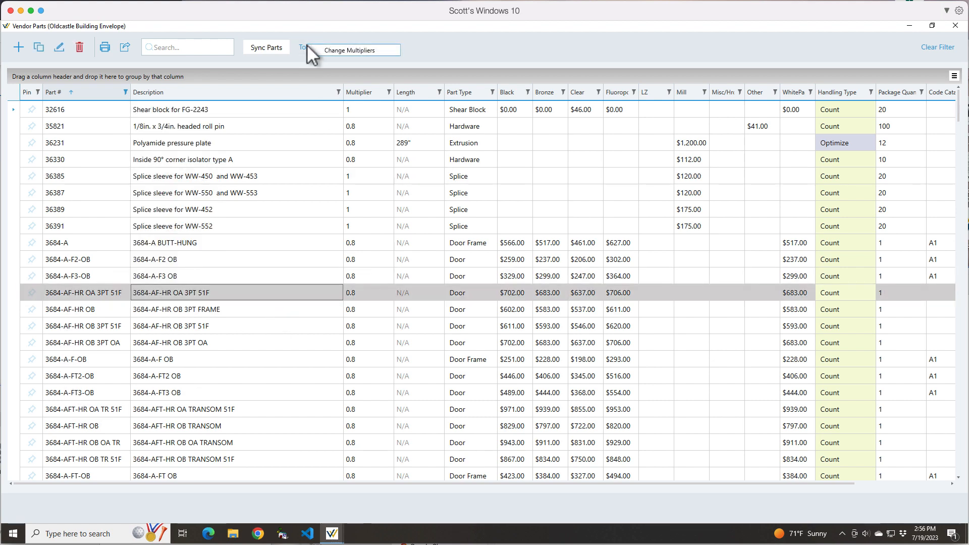
{"action": "left_click", "coordinate": [339, 50]}
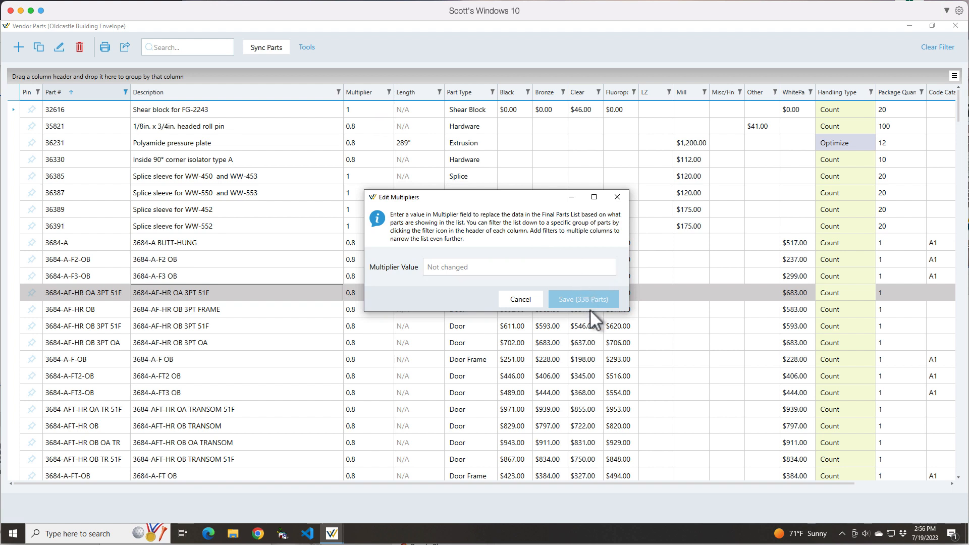
{"action": "left_click", "coordinate": [451, 268]}
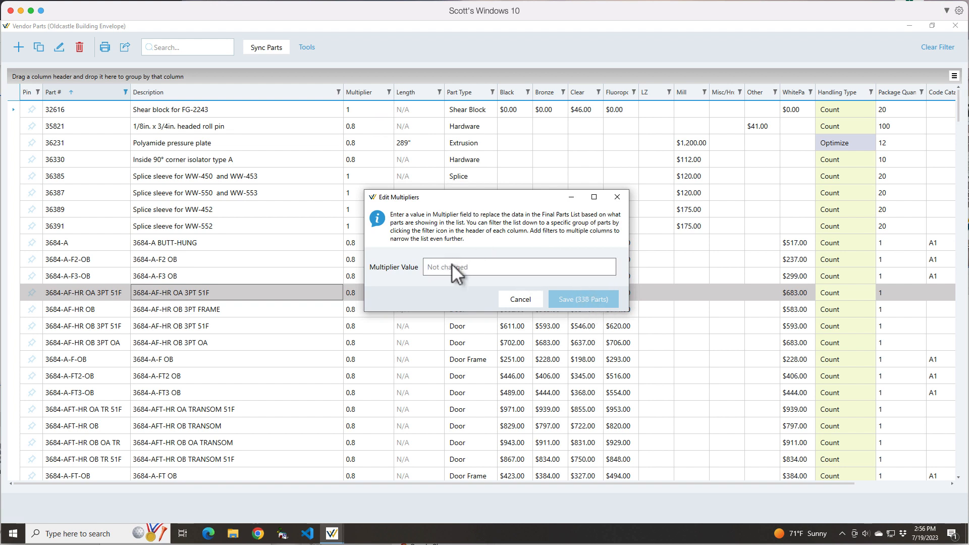
{"action": "left_click", "coordinate": [617, 197]}
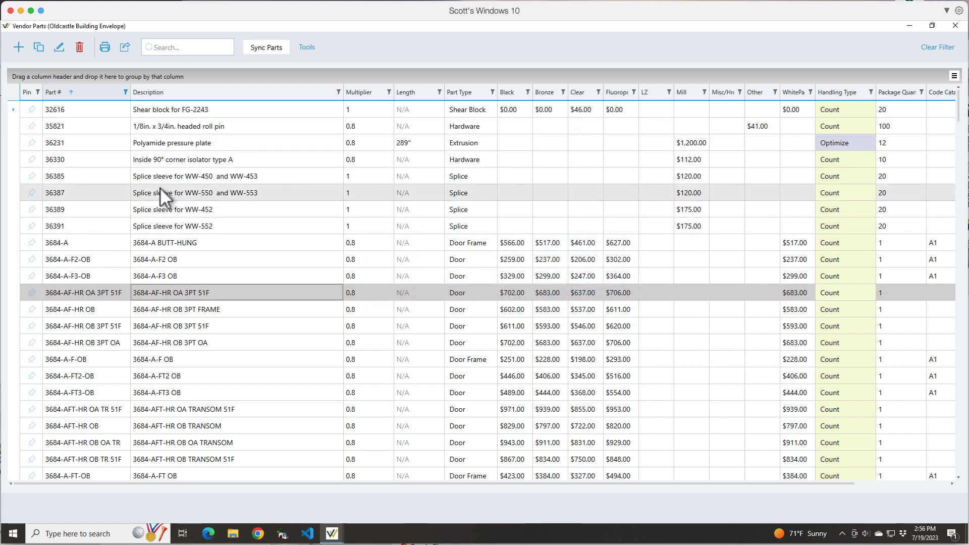
Look over the comparison options of the part number filter and clear all filters from the parts list
{"action": "left_click", "coordinate": [126, 92]}
{"action": "left_click", "coordinate": [214, 256]}
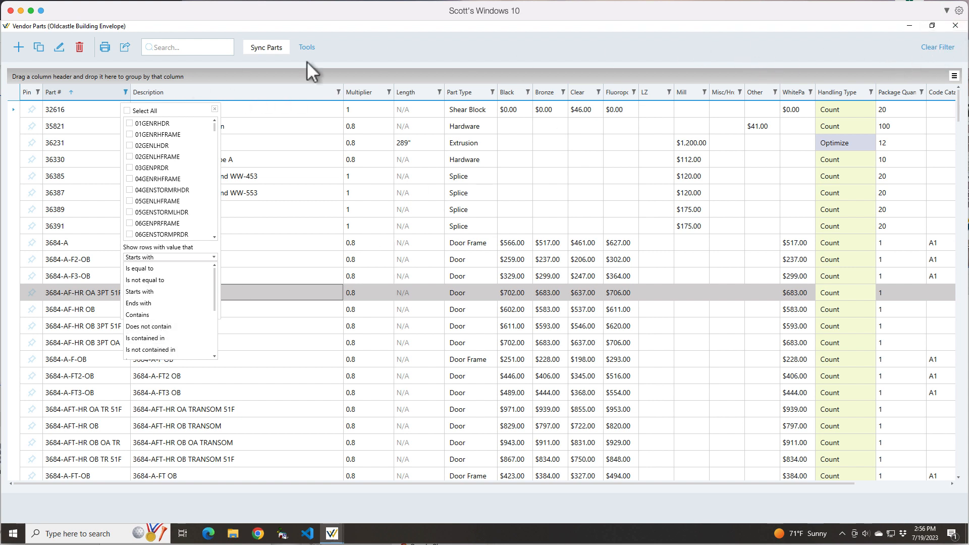
{"action": "left_click", "coordinate": [936, 48]}
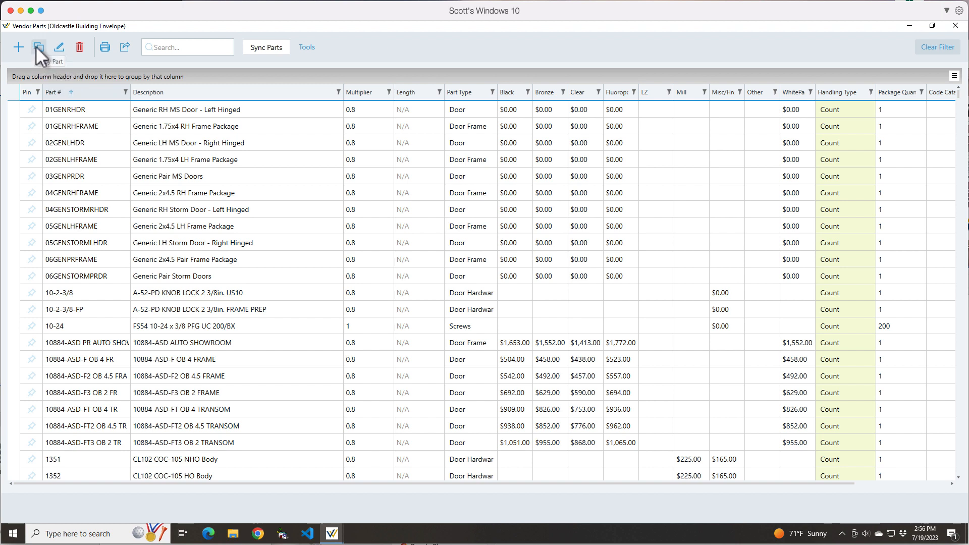
Copy the screw part 10-24 and give the copy the part number 10-26
{"action": "left_click", "coordinate": [71, 327]}
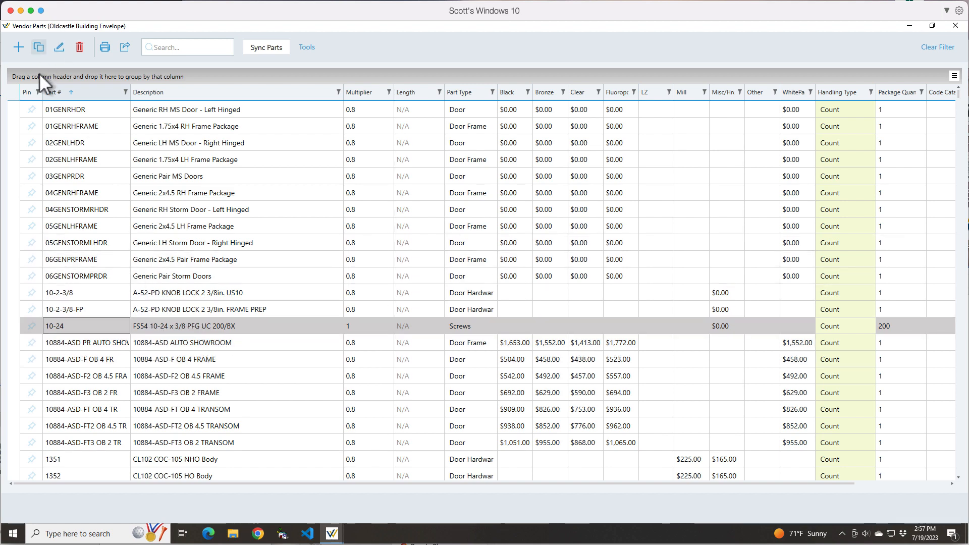
{"action": "left_click", "coordinate": [37, 47]}
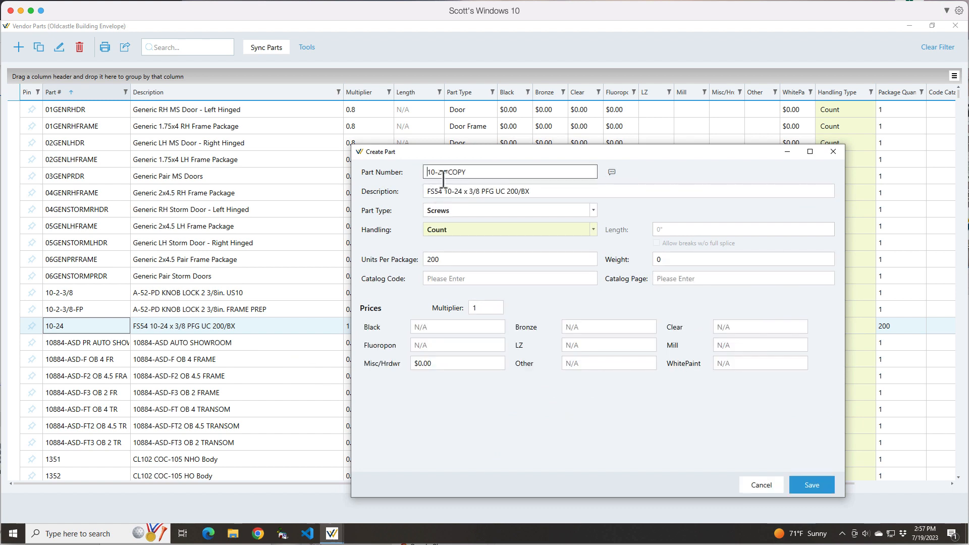
{"action": "left_click_drag", "start_coordinate": [472, 172], "coordinate": [445, 172]}
{"action": "key", "text": "BackSpace"}
{"action": "key", "text": "BackSpace"}
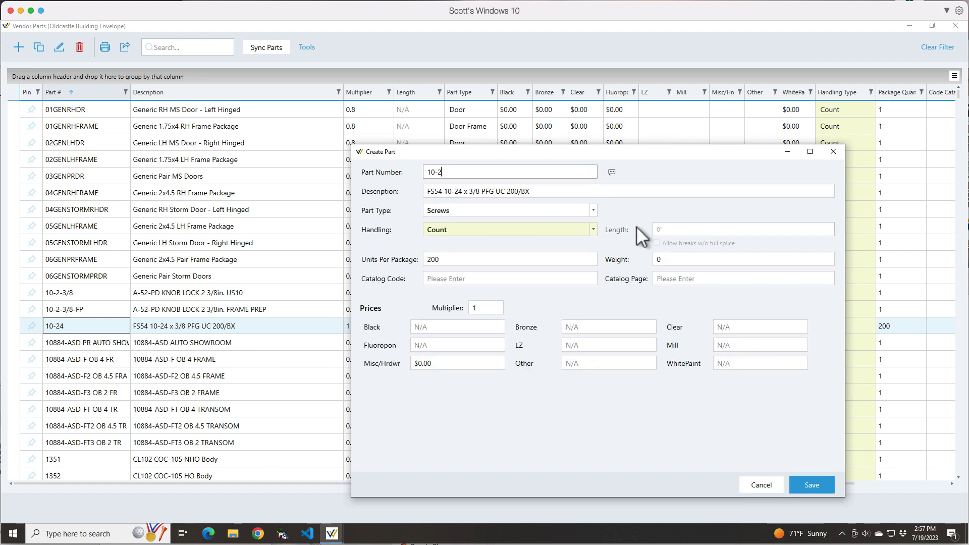
{"action": "type", "text": "6"}
Change the copied part's description to start with FS55, set its Misc/Hrdwr price to $25.00 and save it
{"action": "left_click", "coordinate": [443, 192]}
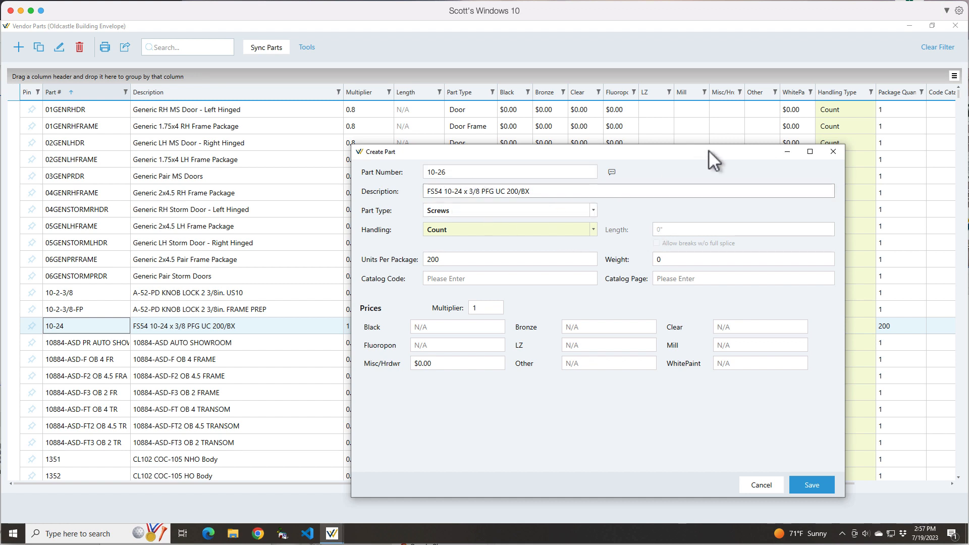
{"action": "key", "text": "BackSpace"}
{"action": "type", "text": "5"}
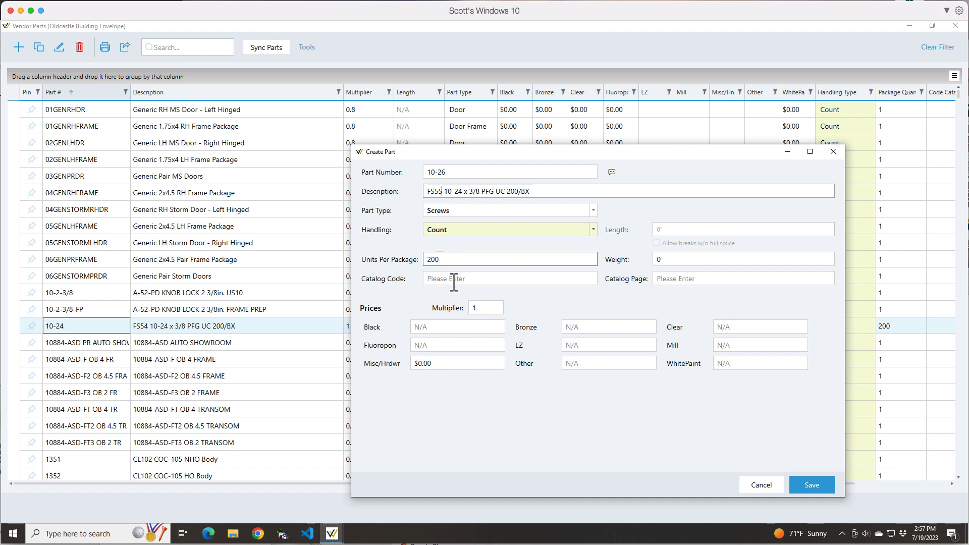
{"action": "left_click", "coordinate": [433, 363]}
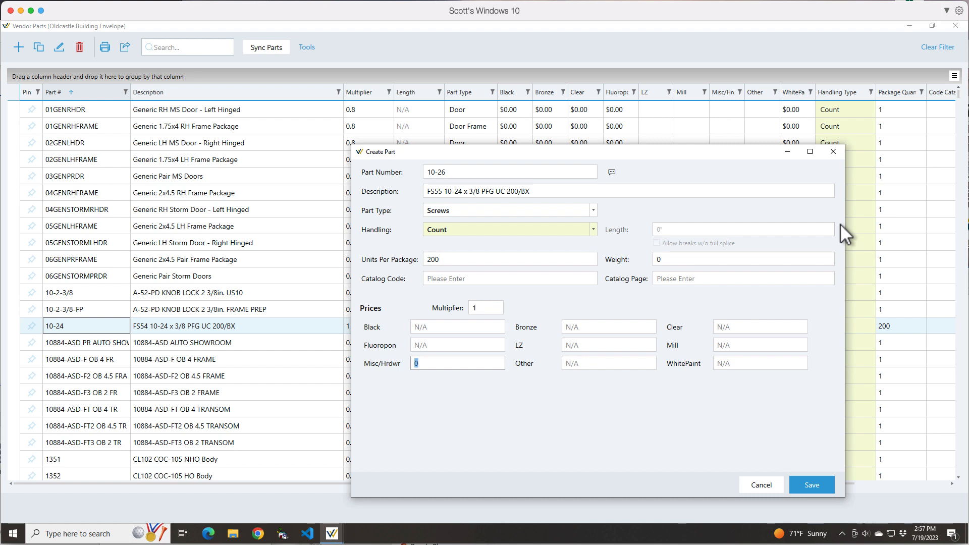
{"action": "type", "text": "25"}
{"action": "key", "text": "Tab"}
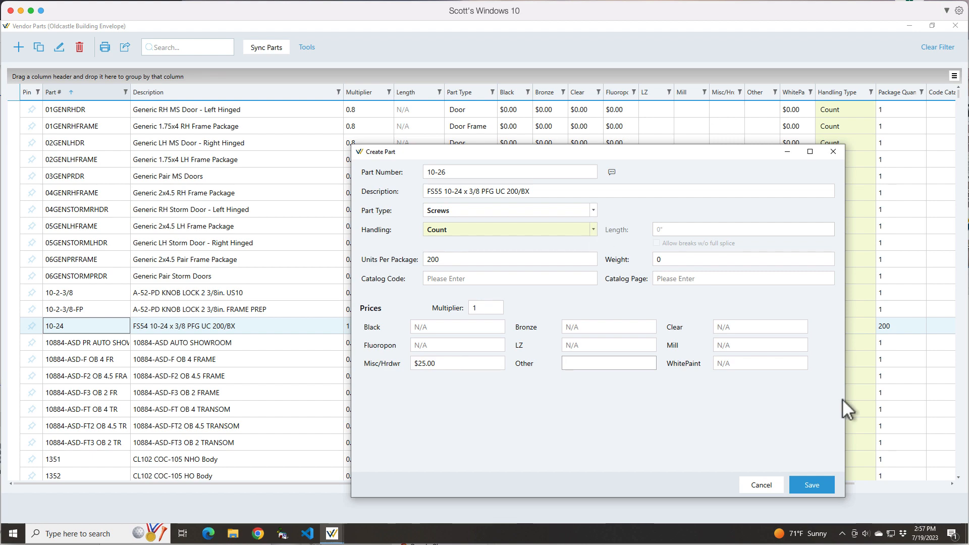
{"action": "left_click", "coordinate": [811, 486]}
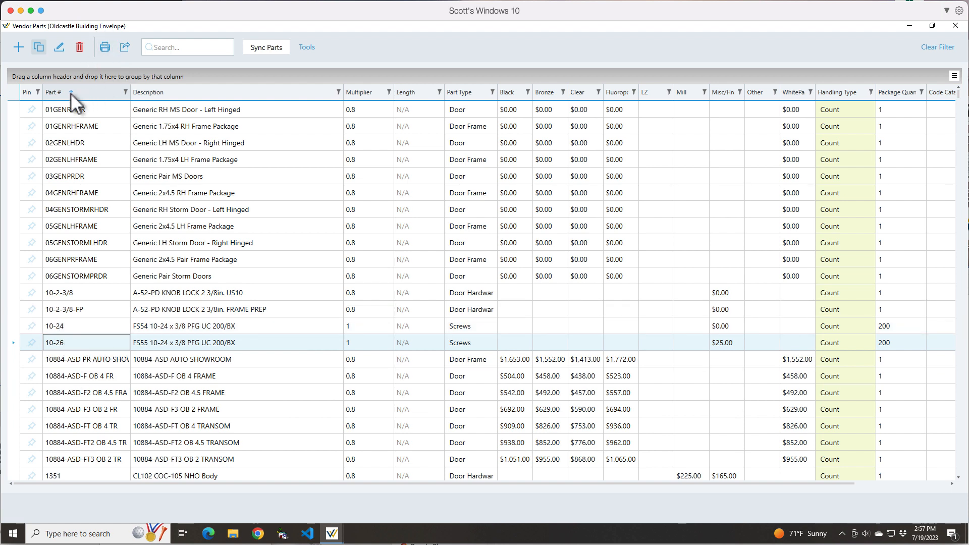
Sort the parts list by description, then sort it by part number again
{"action": "left_click", "coordinate": [262, 92]}
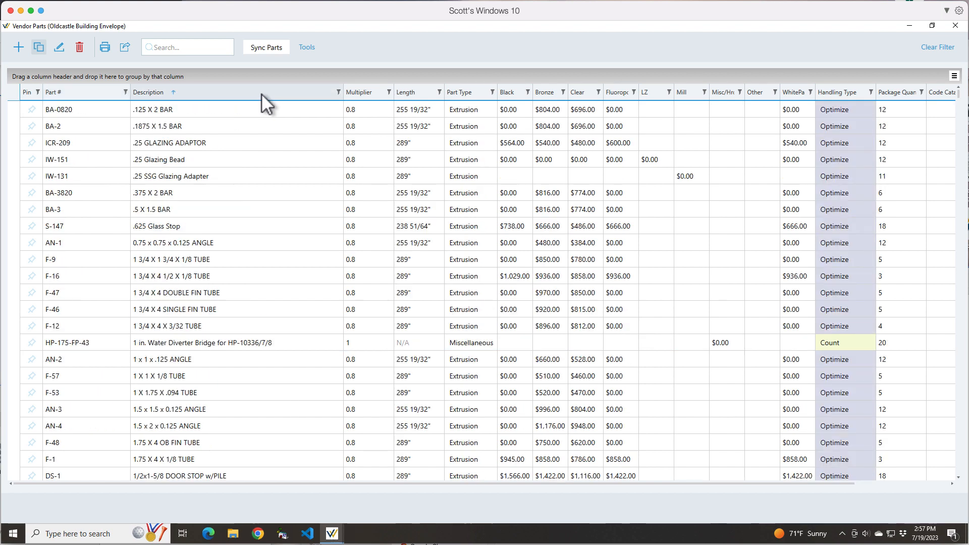
{"action": "left_click", "coordinate": [77, 92]}
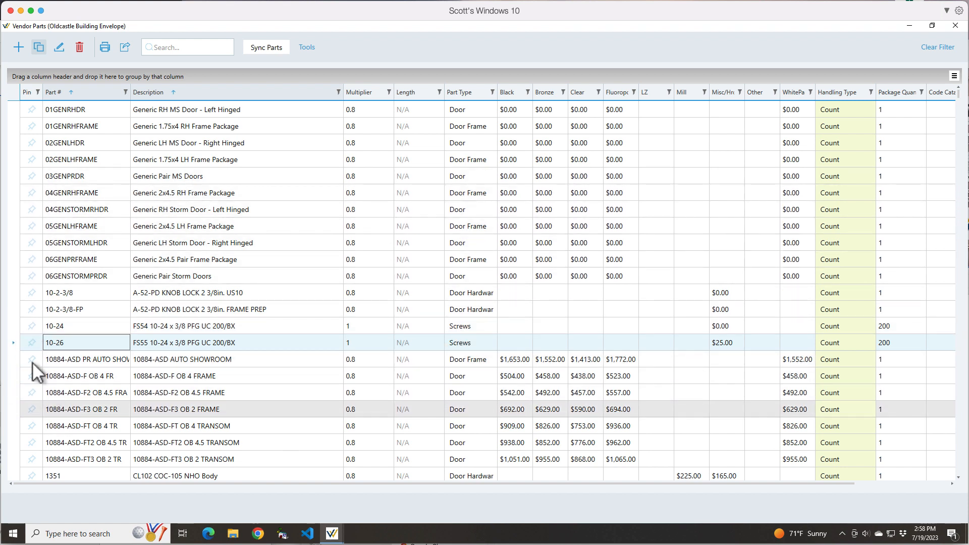
Pin part 10-26 and re-sort the list by ascending part number to bring the pinned part to the top
{"action": "left_click", "coordinate": [30, 344]}
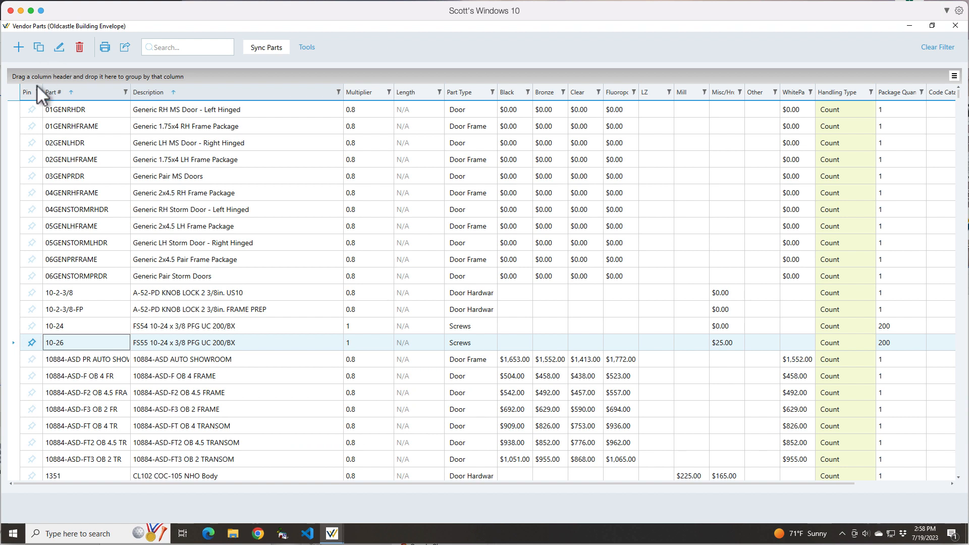
{"action": "left_click", "coordinate": [86, 92]}
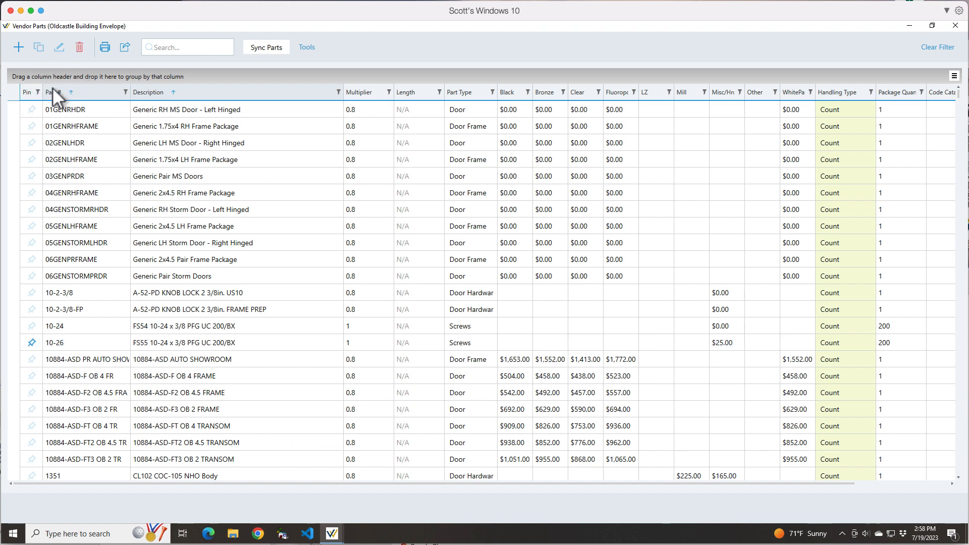
{"action": "left_click", "coordinate": [88, 92]}
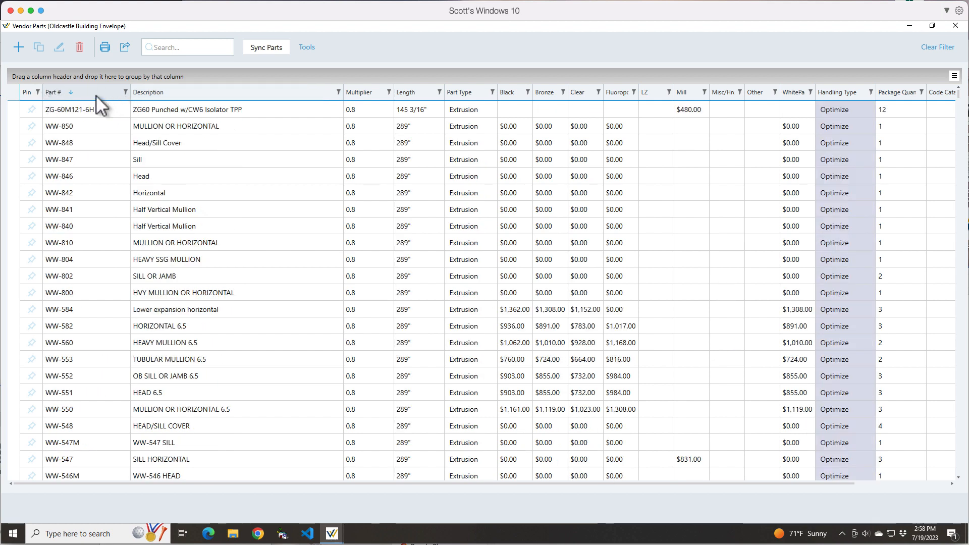
{"action": "left_click", "coordinate": [96, 95]}
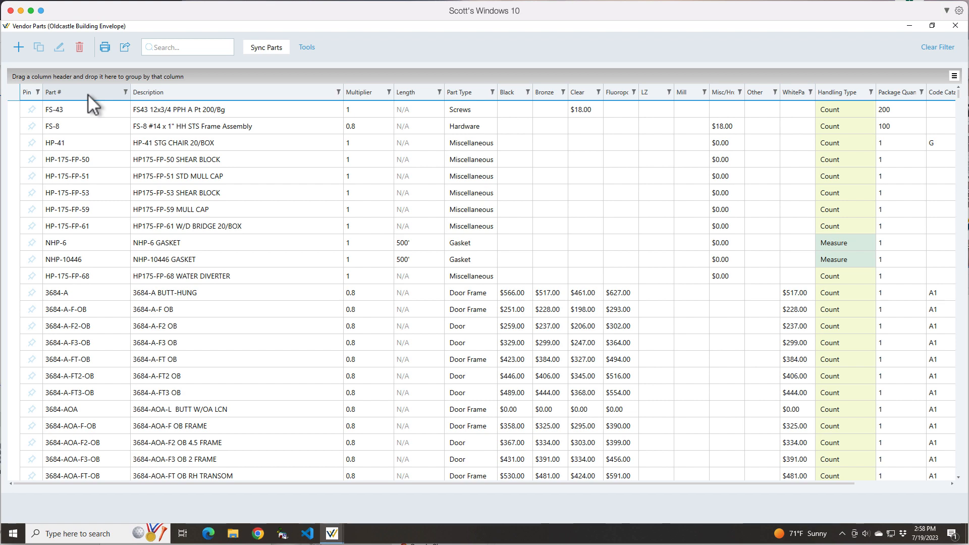
{"action": "left_click", "coordinate": [88, 94]}
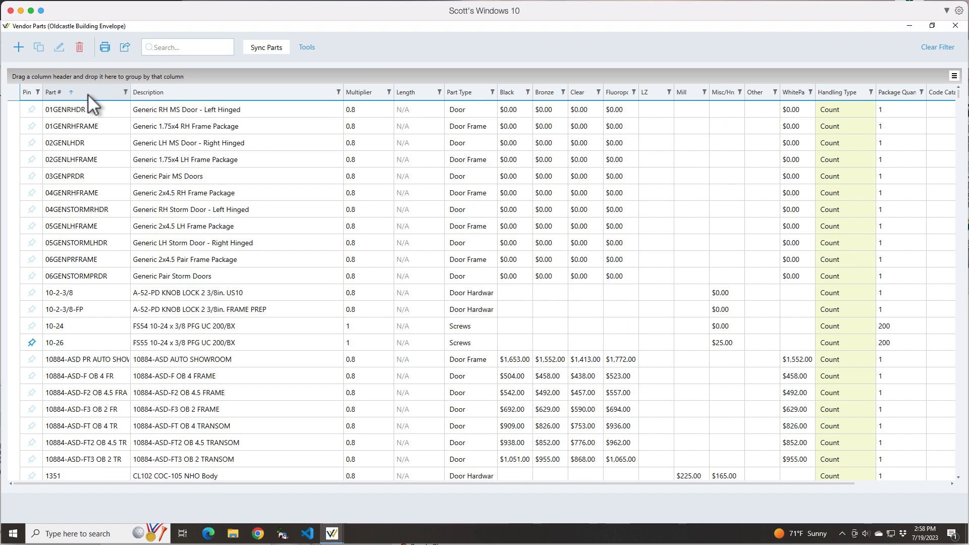
{"action": "left_click", "coordinate": [30, 93]}
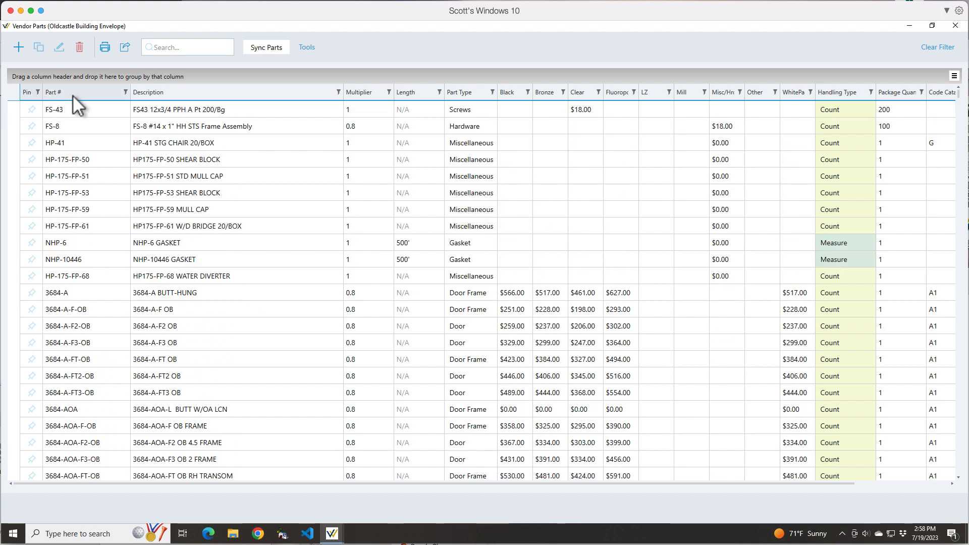
{"action": "left_click", "coordinate": [31, 93]}
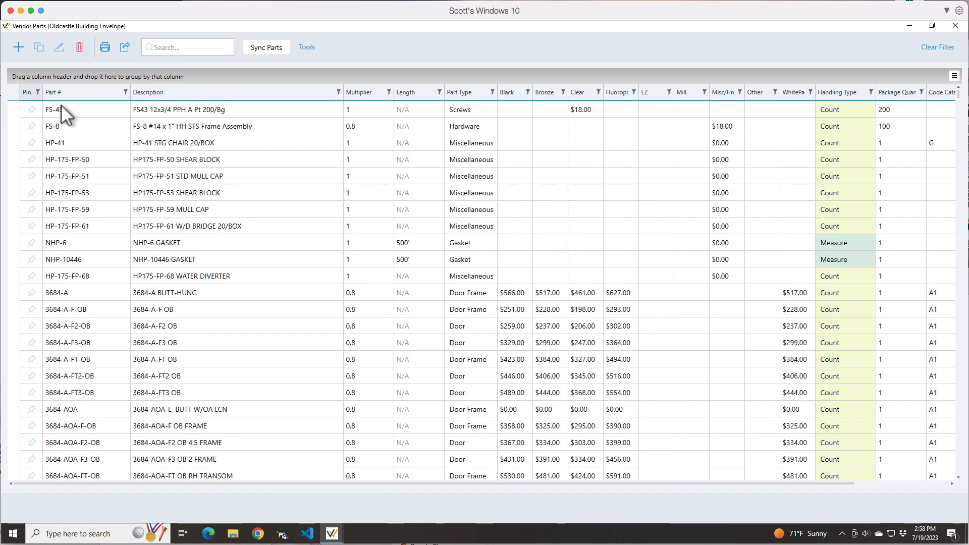
{"action": "left_click", "coordinate": [92, 96]}
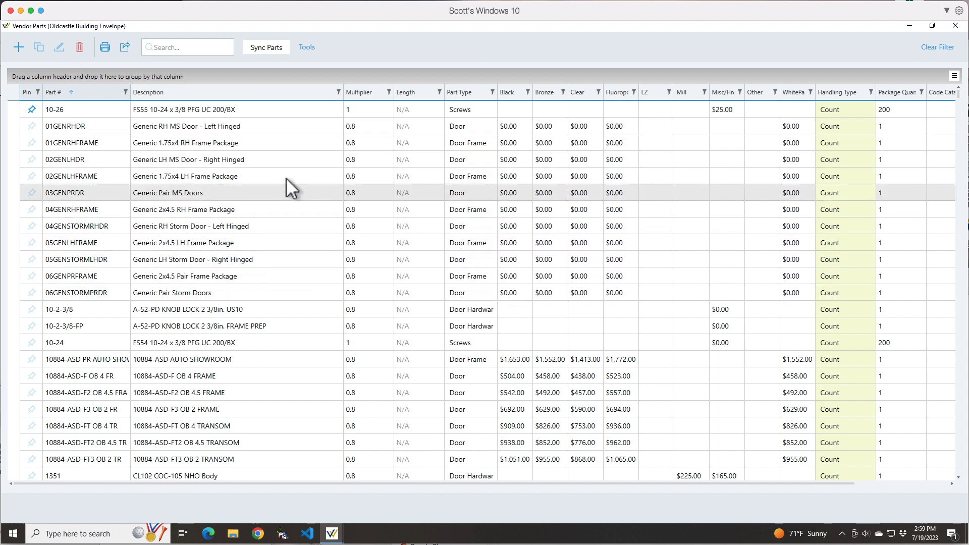
Open the pinned part 10-26 for editing, review its details and save it without changes
{"action": "left_click", "coordinate": [63, 114]}
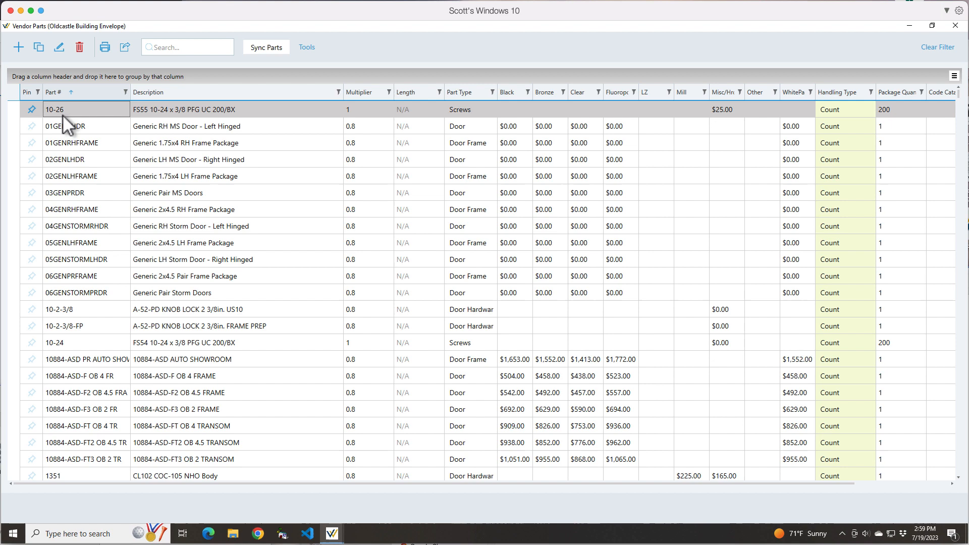
{"action": "left_click", "coordinate": [59, 48]}
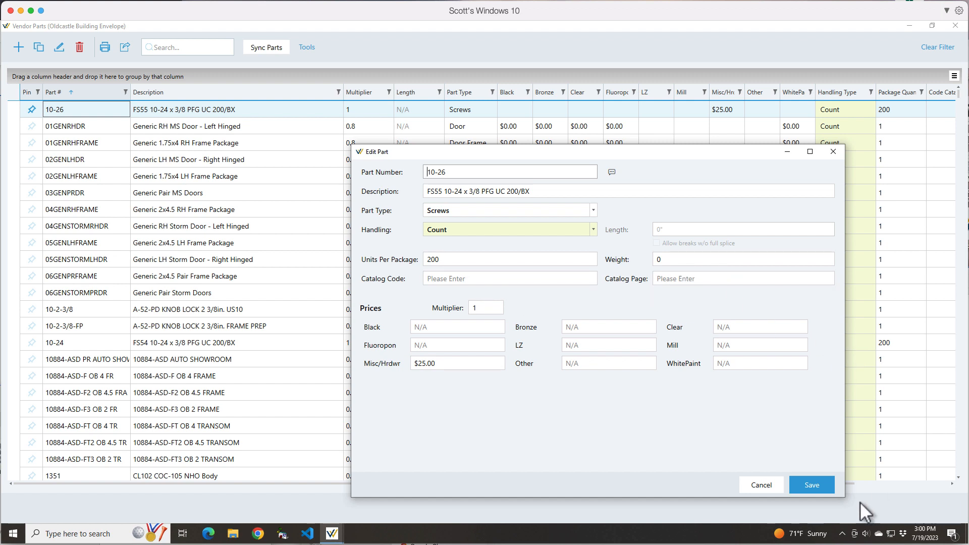
{"action": "left_click", "coordinate": [810, 484]}
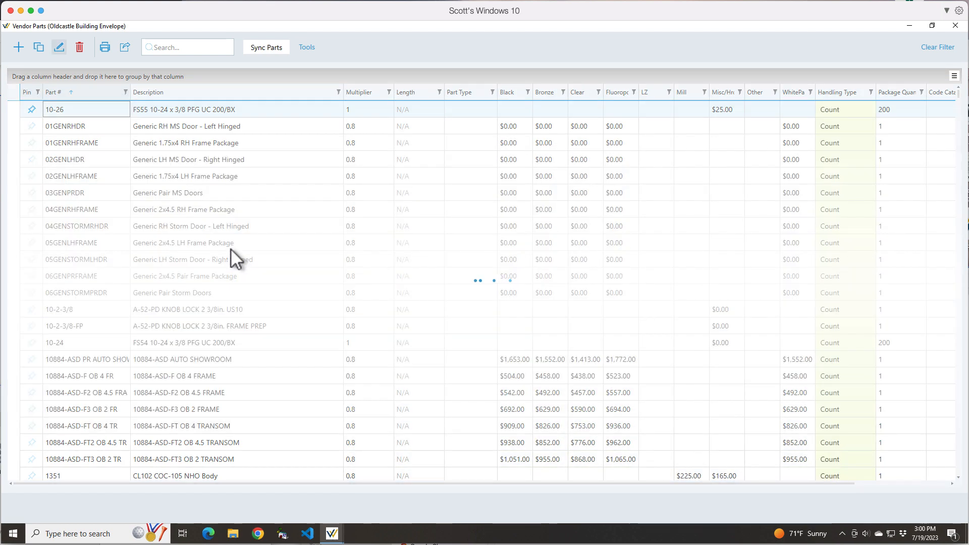
Open a blank form for creating a new part, look over its fields and cancel it
{"action": "left_click", "coordinate": [18, 47]}
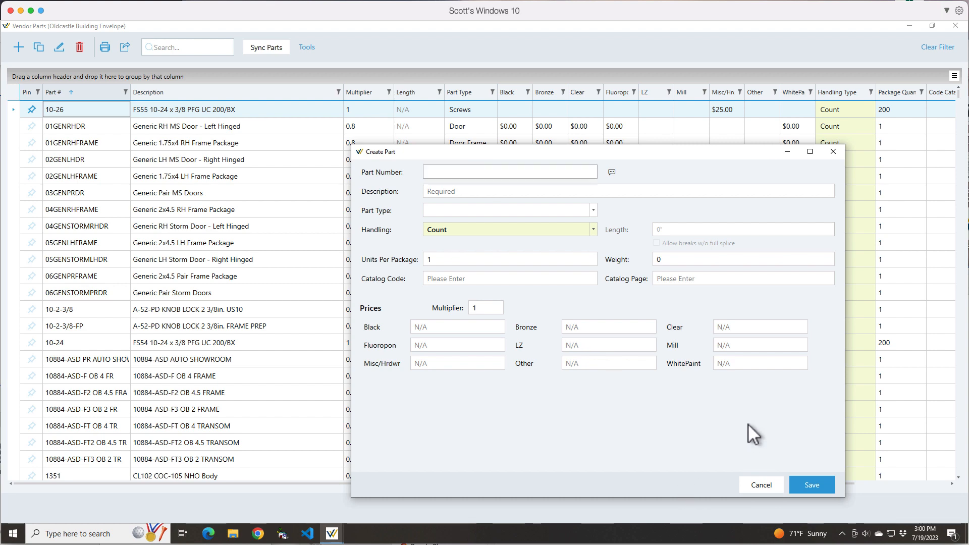
{"action": "left_click", "coordinate": [765, 485]}
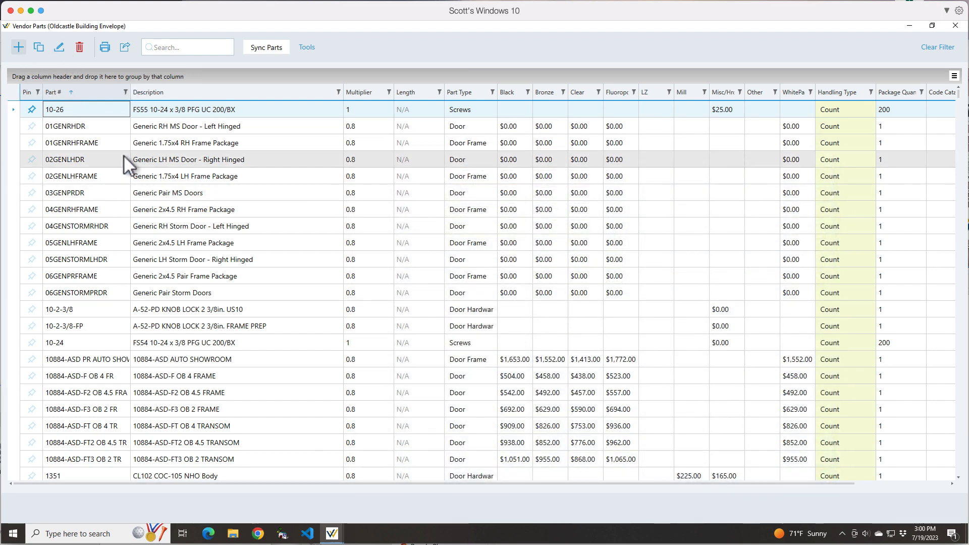
Try to print a parts report from the unfiltered vendor parts list and dismiss the message
{"action": "left_click", "coordinate": [104, 47]}
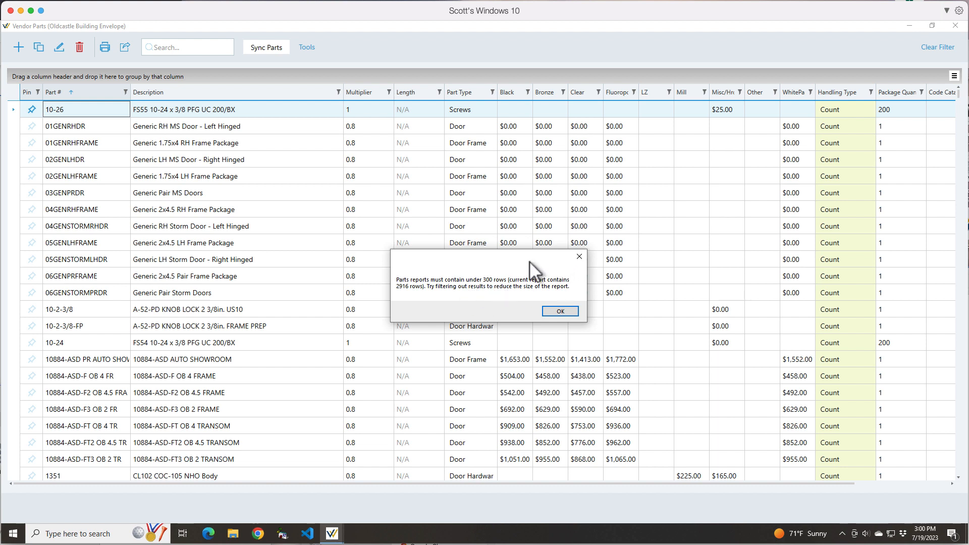
{"action": "left_click", "coordinate": [579, 258]}
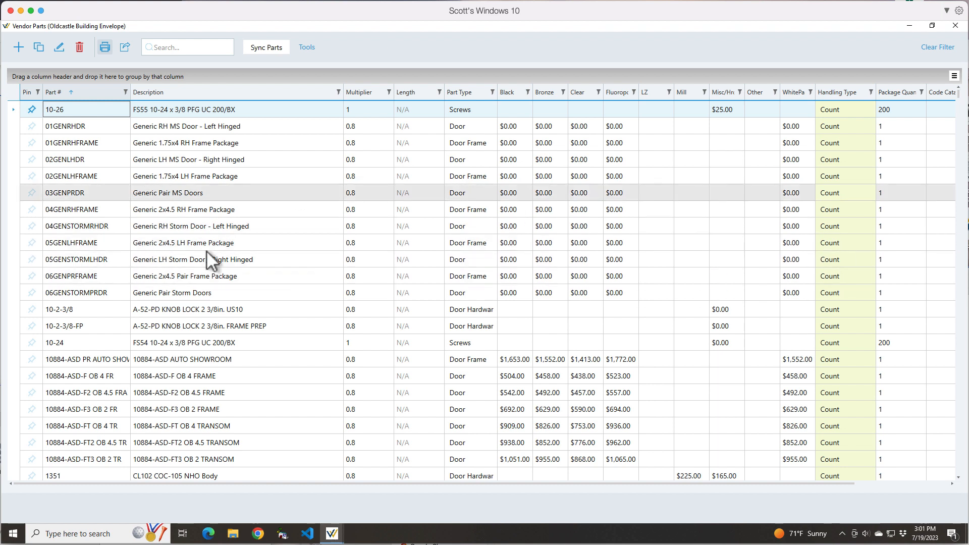
Open the sync from the GDS Catalog to My Catalog, review its add and update options, and cancel it
{"action": "left_click", "coordinate": [267, 48]}
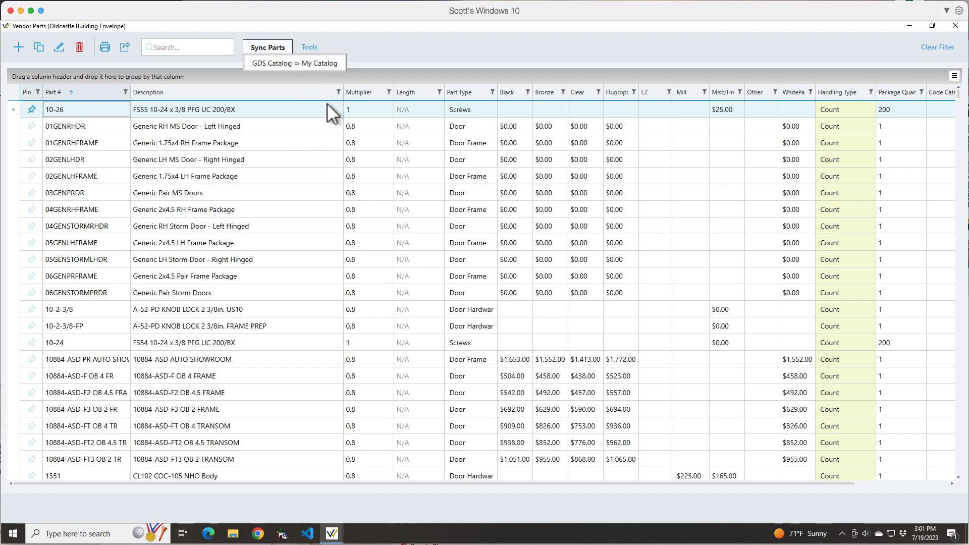
{"action": "left_click", "coordinate": [305, 61]}
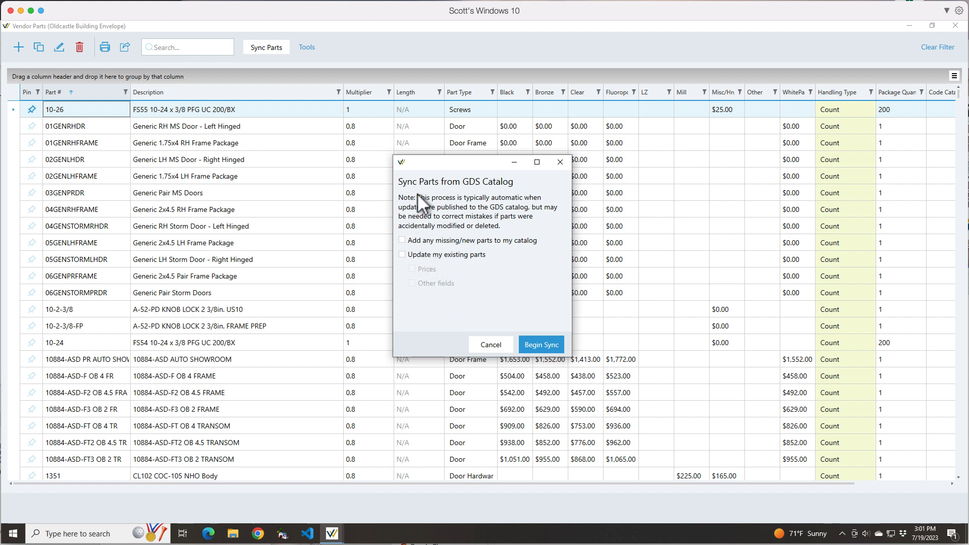
{"action": "left_click", "coordinate": [491, 346]}
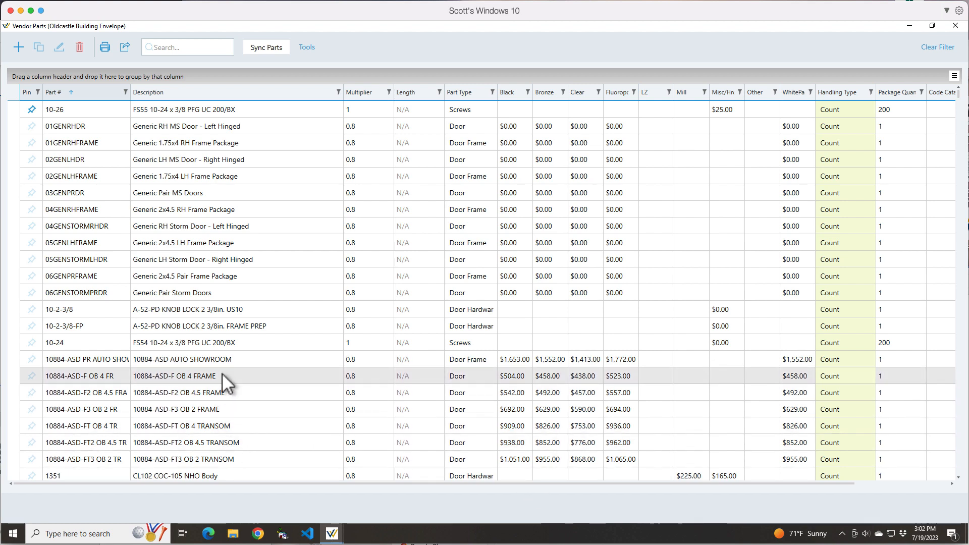
Look further down the vendor parts list and close the vendor parts window
{"action": "scroll", "coordinate": [222, 376], "scroll_direction": "down", "scroll_amount": 3}
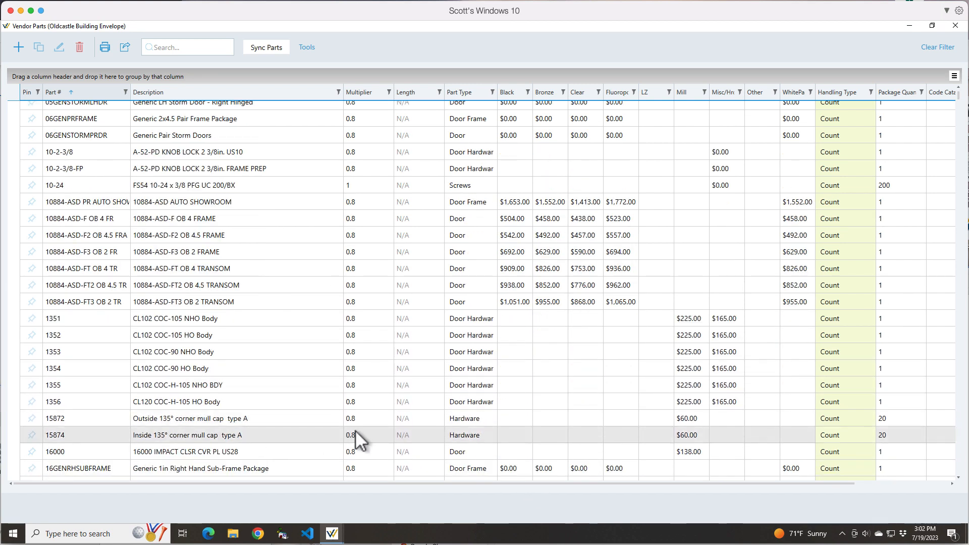
{"action": "scroll", "coordinate": [268, 441], "scroll_direction": "down", "scroll_amount": 2}
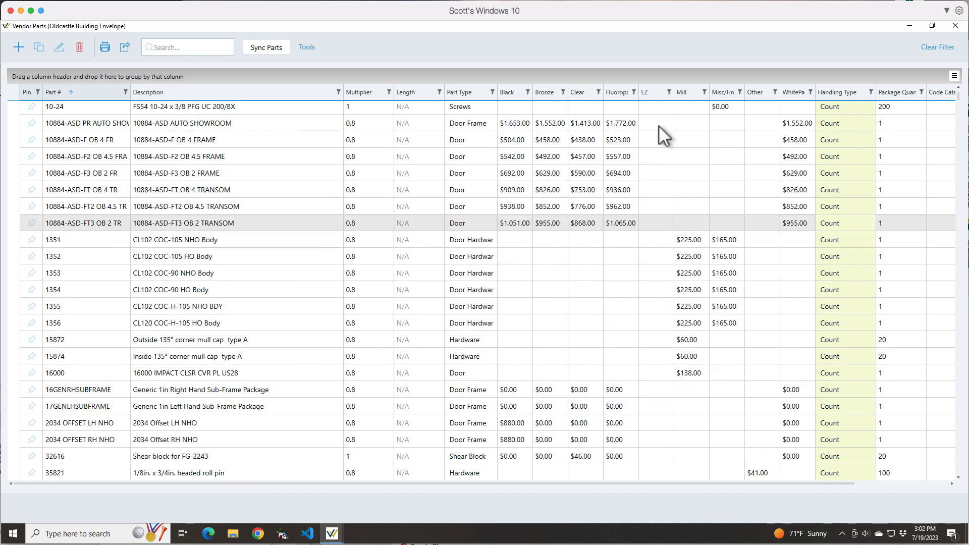
{"action": "left_click", "coordinate": [954, 26]}
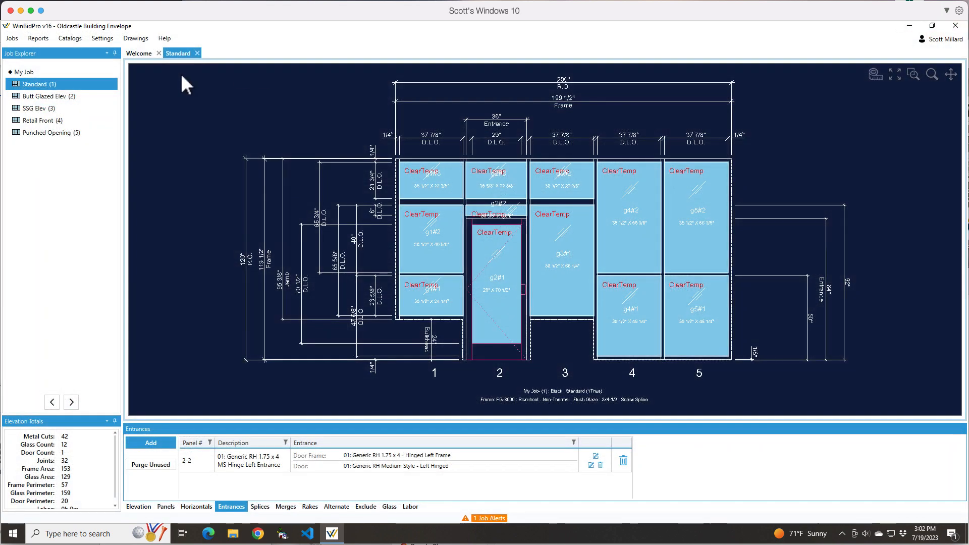
Look over the available vendor catalogs and open the parts list of the current job
{"action": "left_click", "coordinate": [74, 38]}
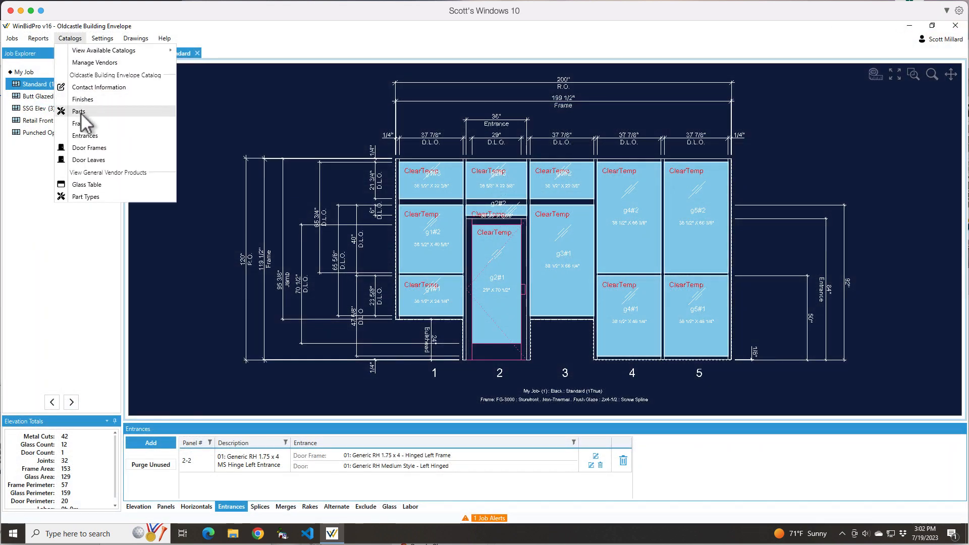
{"action": "mouse_move", "coordinate": [93, 48]}
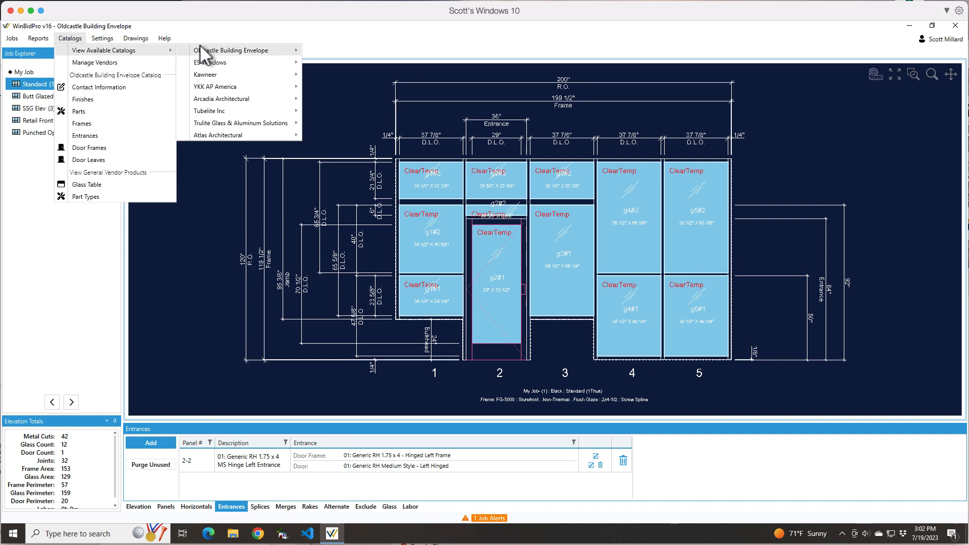
{"action": "mouse_move", "coordinate": [224, 53]}
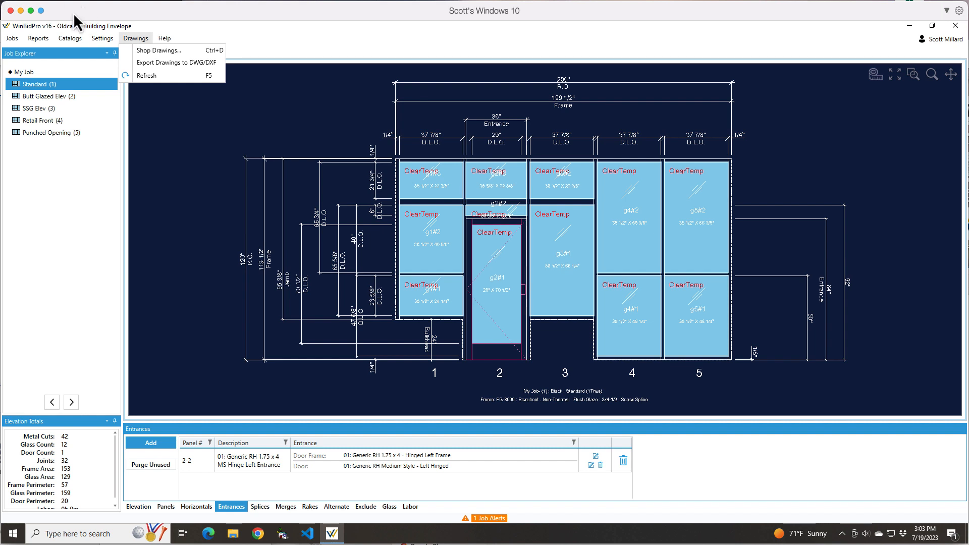
{"action": "mouse_move", "coordinate": [18, 40]}
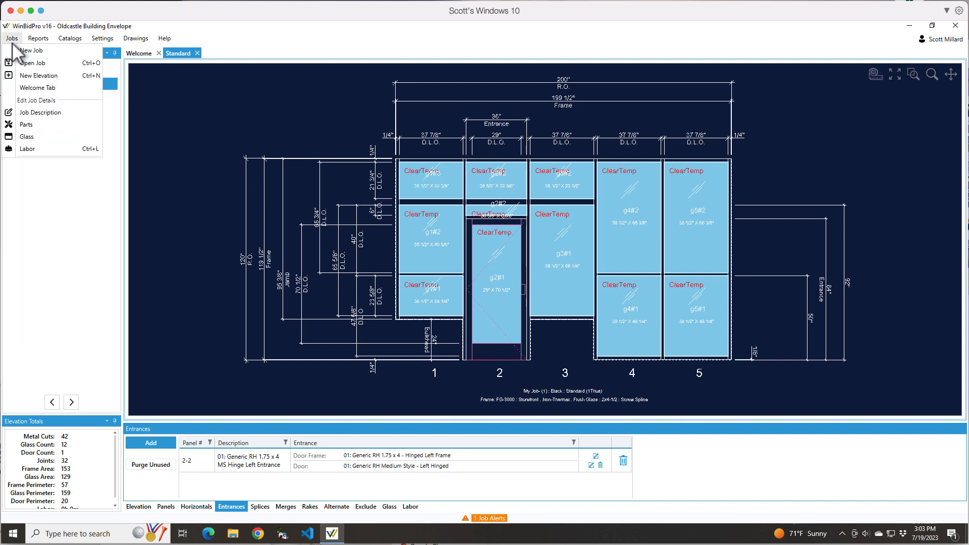
{"action": "left_click", "coordinate": [39, 127]}
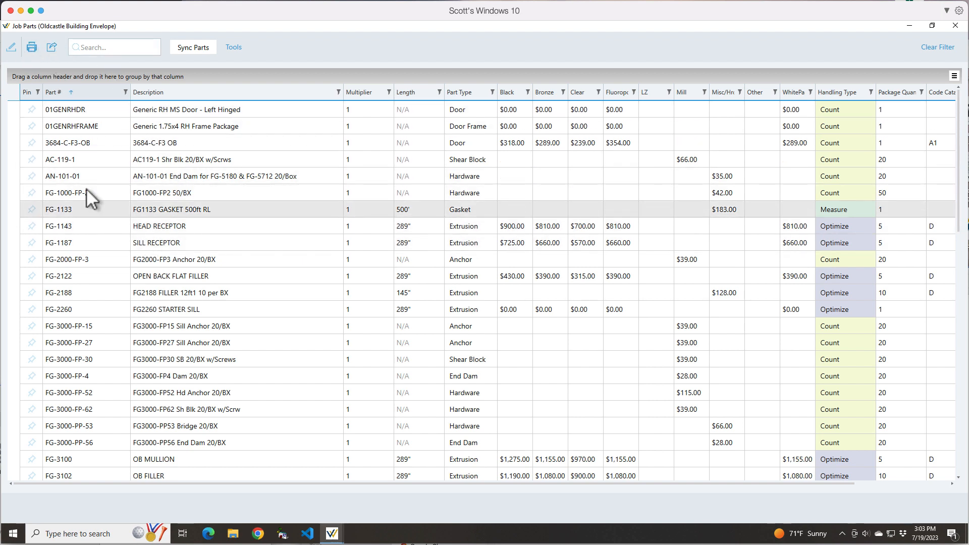
Open job part 01GENRHDR for editing, review its fields and cancel without saving
{"action": "left_click", "coordinate": [59, 114]}
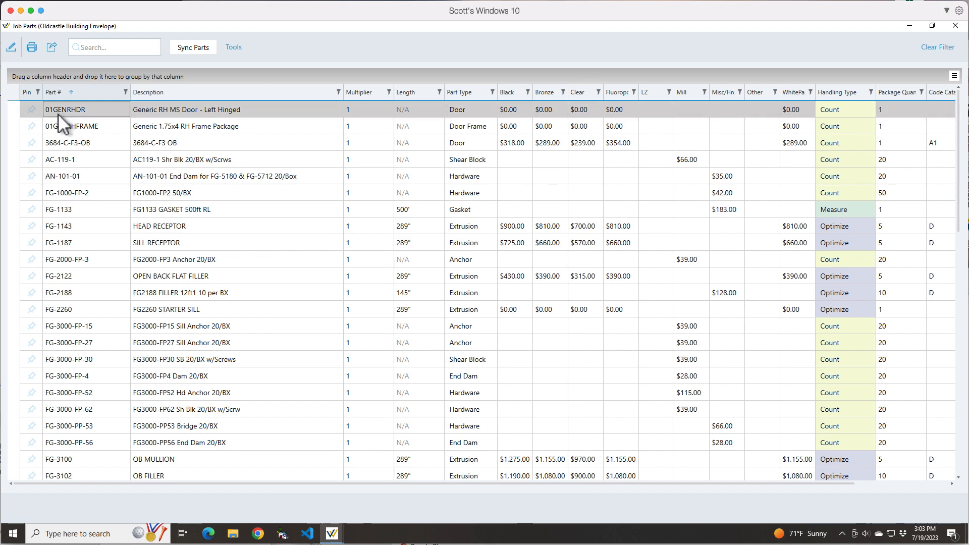
{"action": "left_click", "coordinate": [13, 49]}
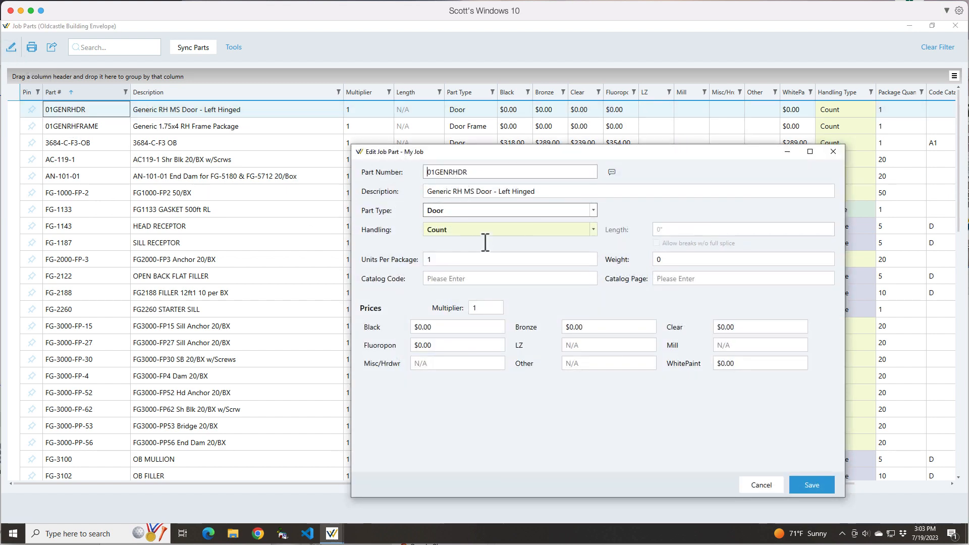
{"action": "left_click", "coordinate": [765, 487]}
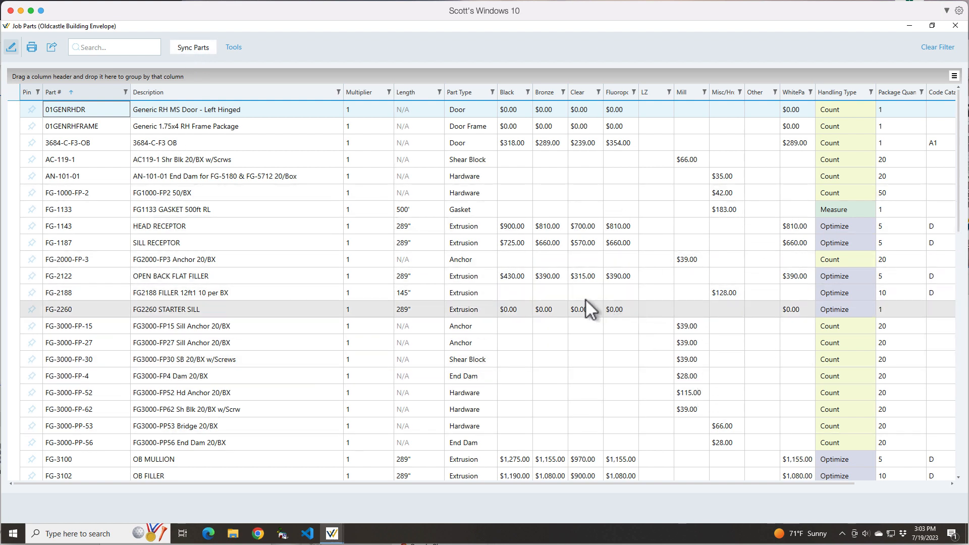
Check the job parts' sync directions and the Change Multipliers tool, and close the job parts window
{"action": "left_click", "coordinate": [196, 47]}
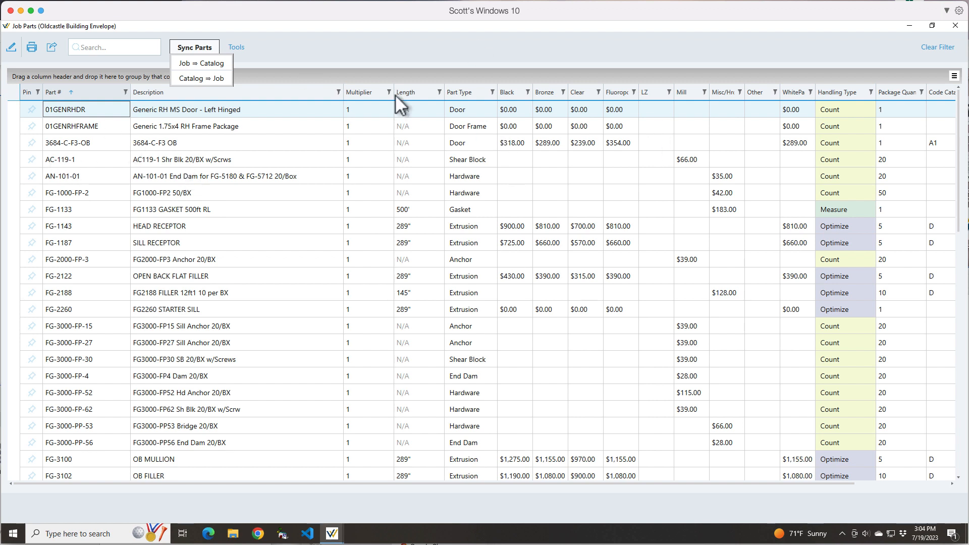
{"action": "left_click", "coordinate": [332, 47]}
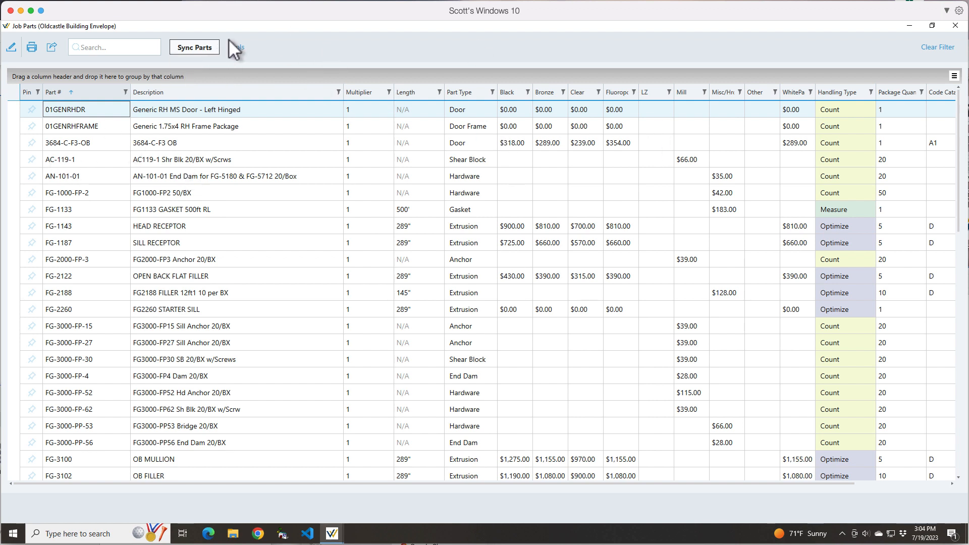
{"action": "left_click", "coordinate": [239, 46]}
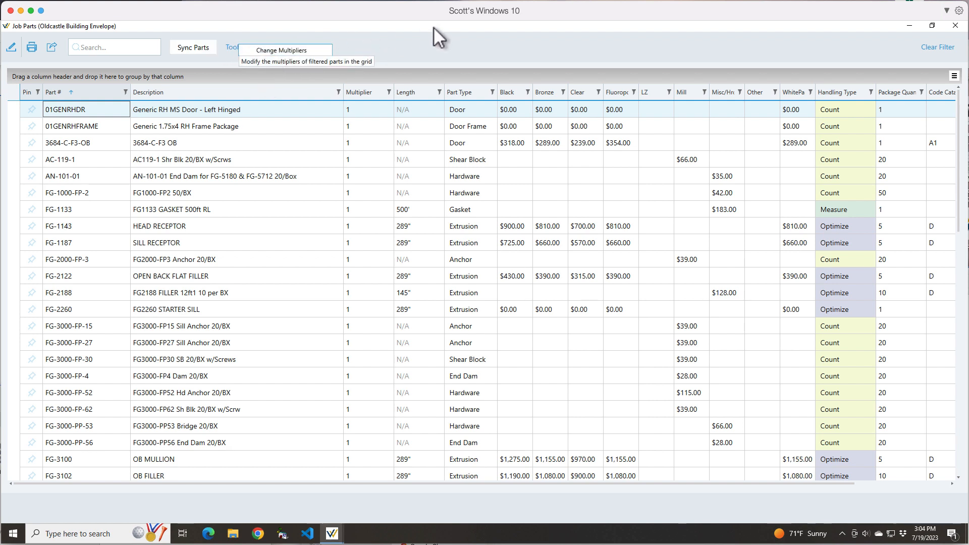
{"action": "left_click", "coordinate": [419, 41]}
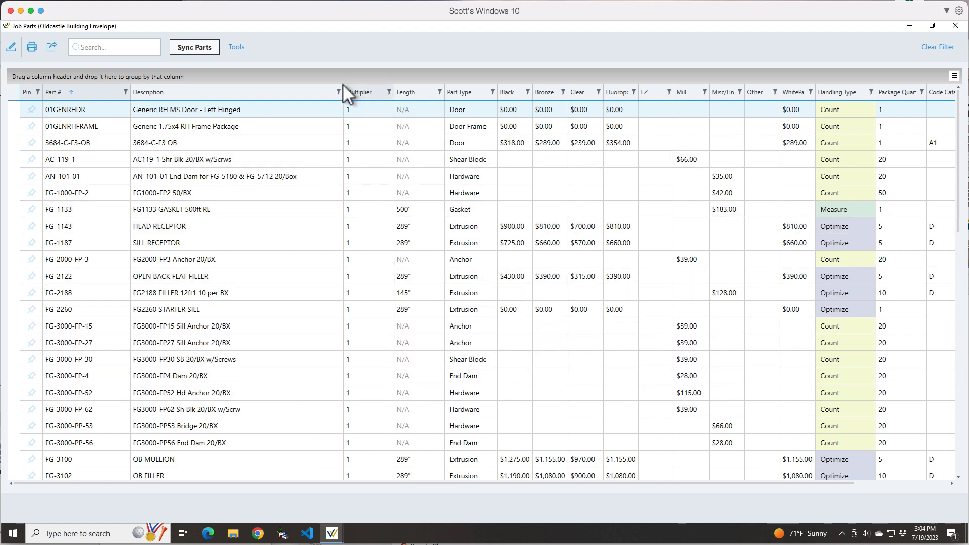
{"action": "left_click", "coordinate": [956, 28]}
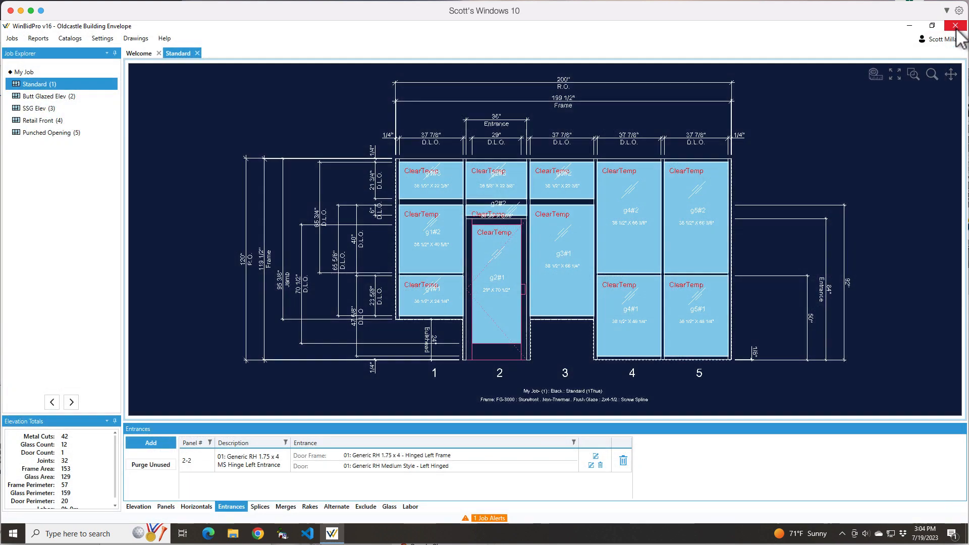